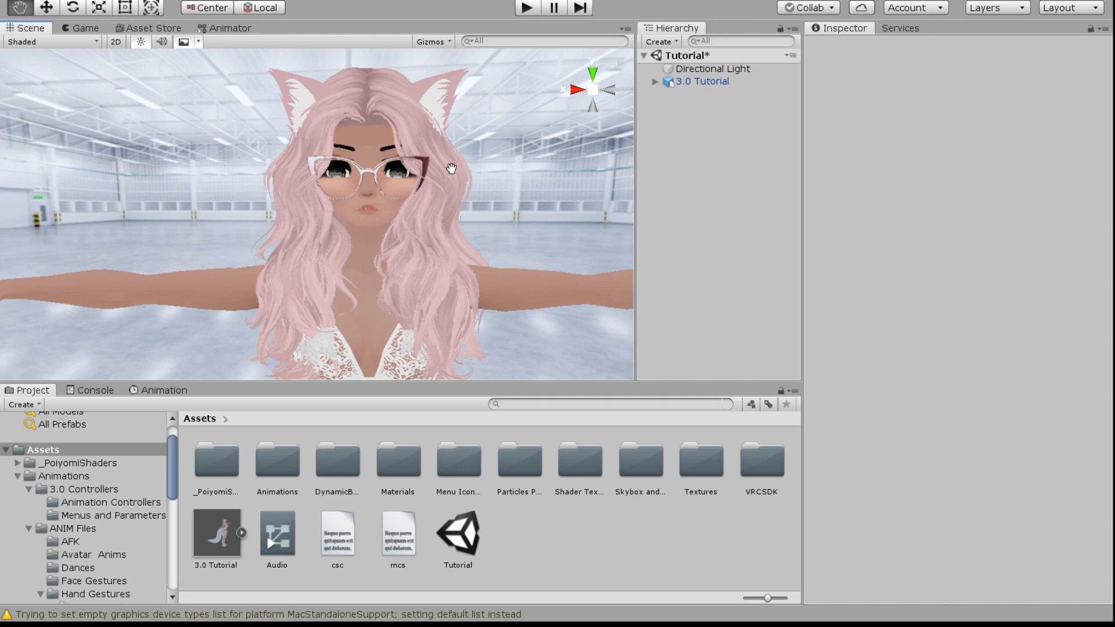
{"action": "scroll", "coordinate": [428, 229], "scroll_direction": "down", "scroll_amount": 5}
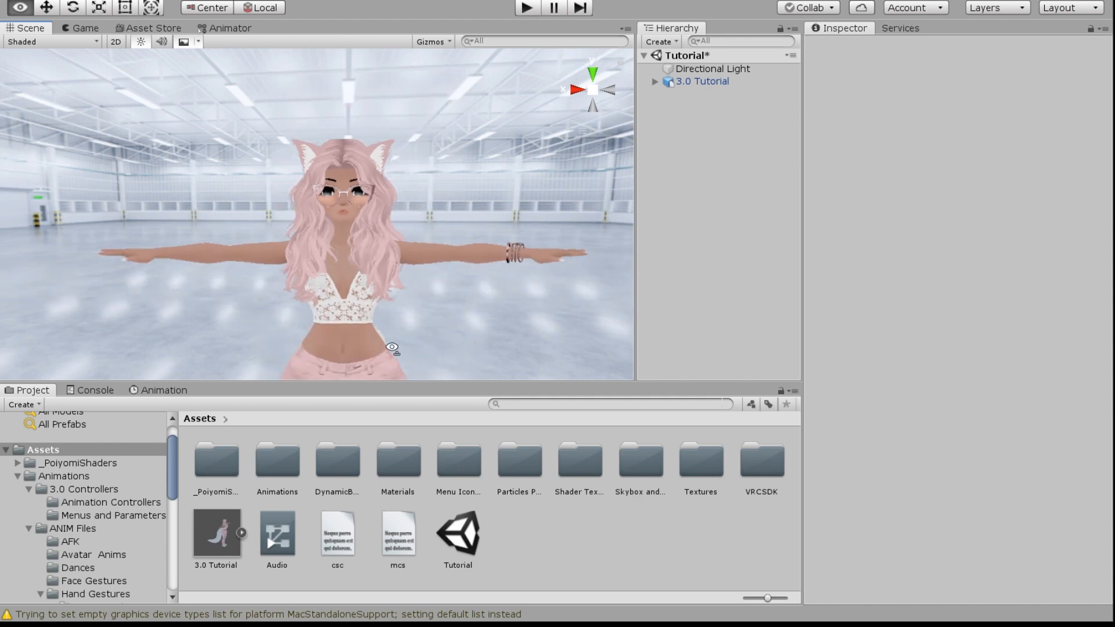
{"action": "left_click_drag", "start_coordinate": [393, 349], "coordinate": [373, 281], "text": "alt"}
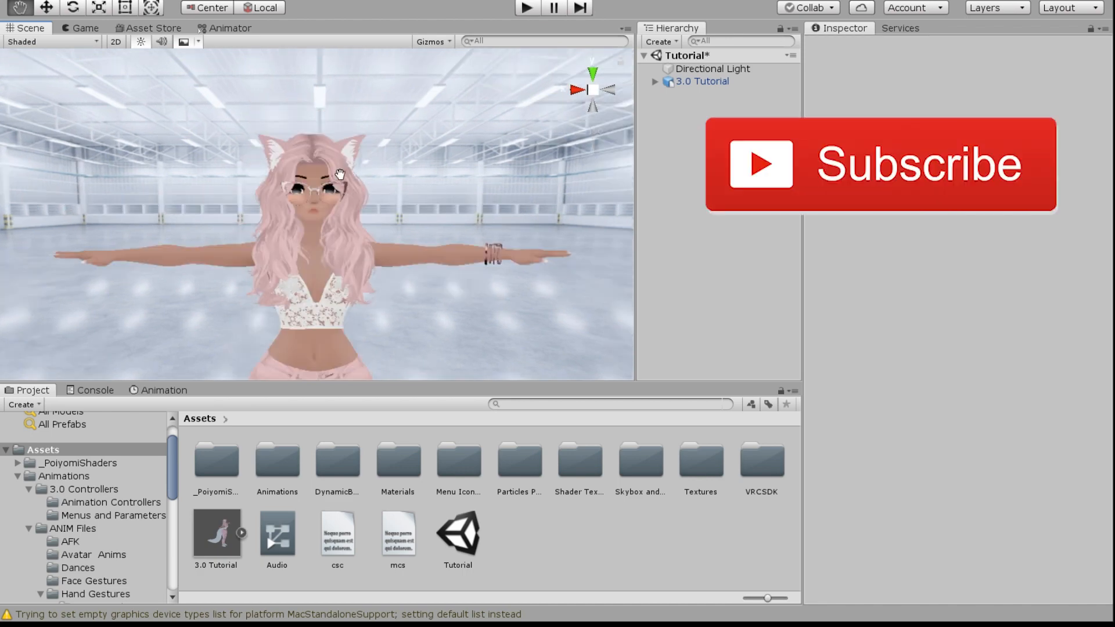
{"action": "scroll", "coordinate": [333, 157], "scroll_direction": "up", "scroll_amount": 4}
{"action": "scroll", "coordinate": [333, 159], "scroll_direction": "down", "scroll_amount": 6}
{"action": "left_click_drag", "start_coordinate": [388, 231], "coordinate": [408, 204], "text": "alt"}
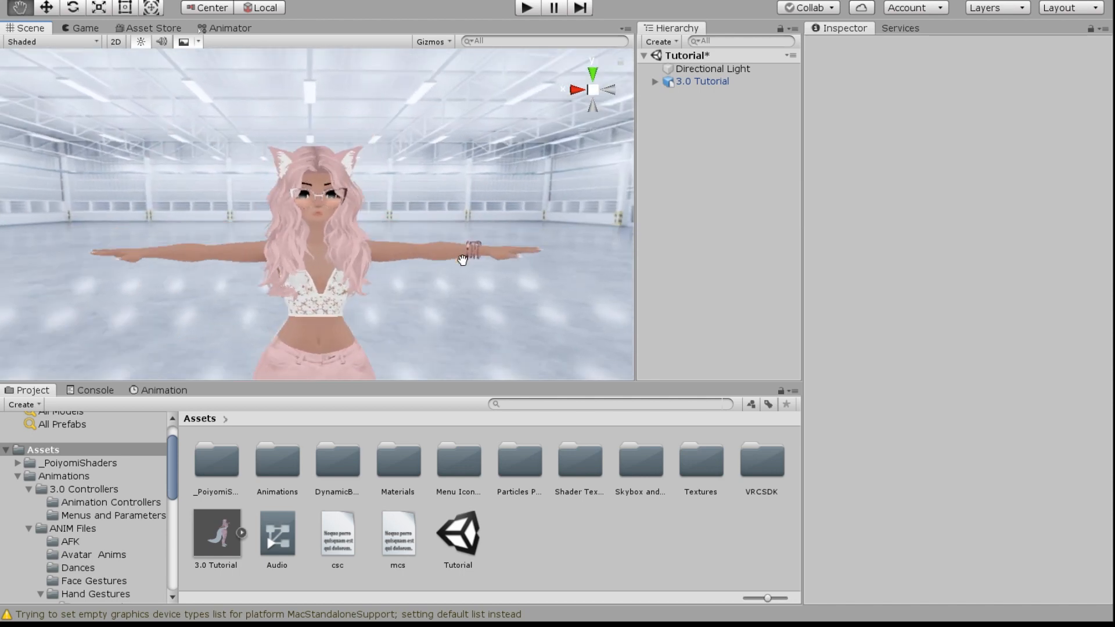
{"action": "mouse_move", "coordinate": [428, 281]}
{"action": "left_mouse_down", "text": "alt"}
{"action": "mouse_move", "coordinate": [309, 314]}
{"action": "mouse_move", "coordinate": [333, 293]}
{"action": "mouse_move", "coordinate": [429, 268]}
{"action": "left_mouse_up", "text": "alt"}
{"action": "scroll", "coordinate": [425, 269], "scroll_direction": "up", "scroll_amount": 2}
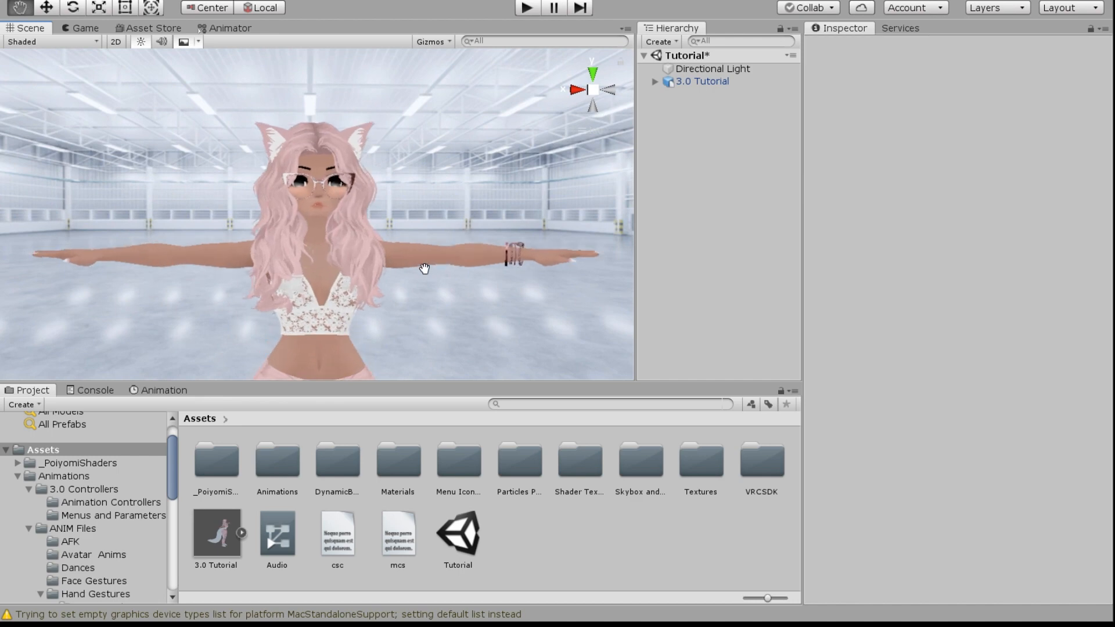
{"action": "scroll", "coordinate": [424, 268], "scroll_direction": "down", "scroll_amount": 3}
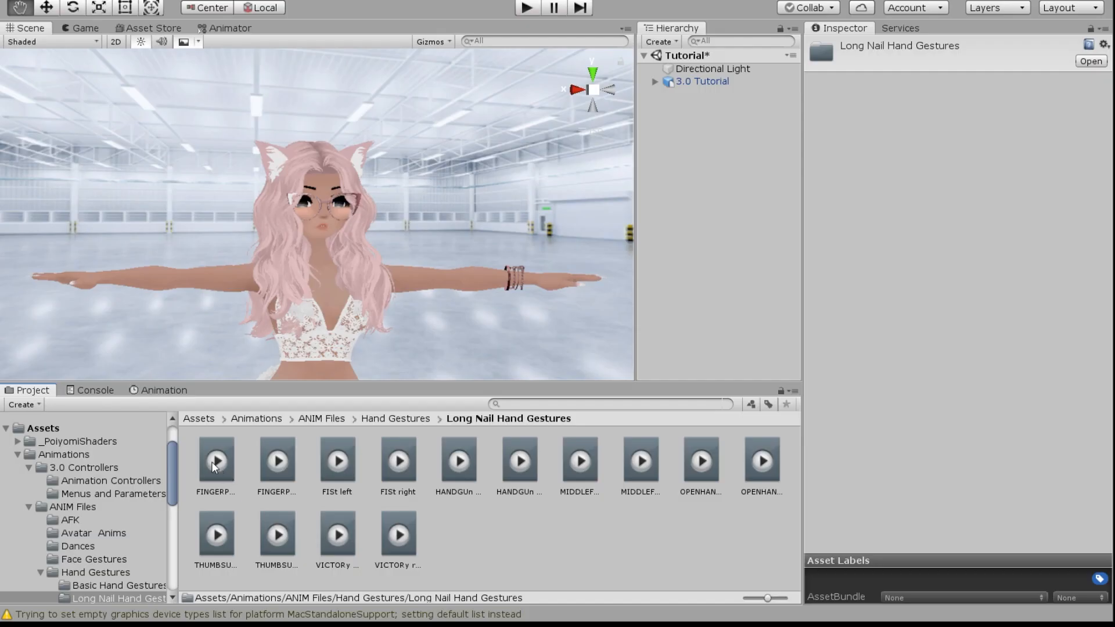
Step: Examine the hand keyframes of the left and right FINGERPOINt animations in the Long Nail Hand Gestures folder
{"action": "left_click", "coordinate": [212, 462]}
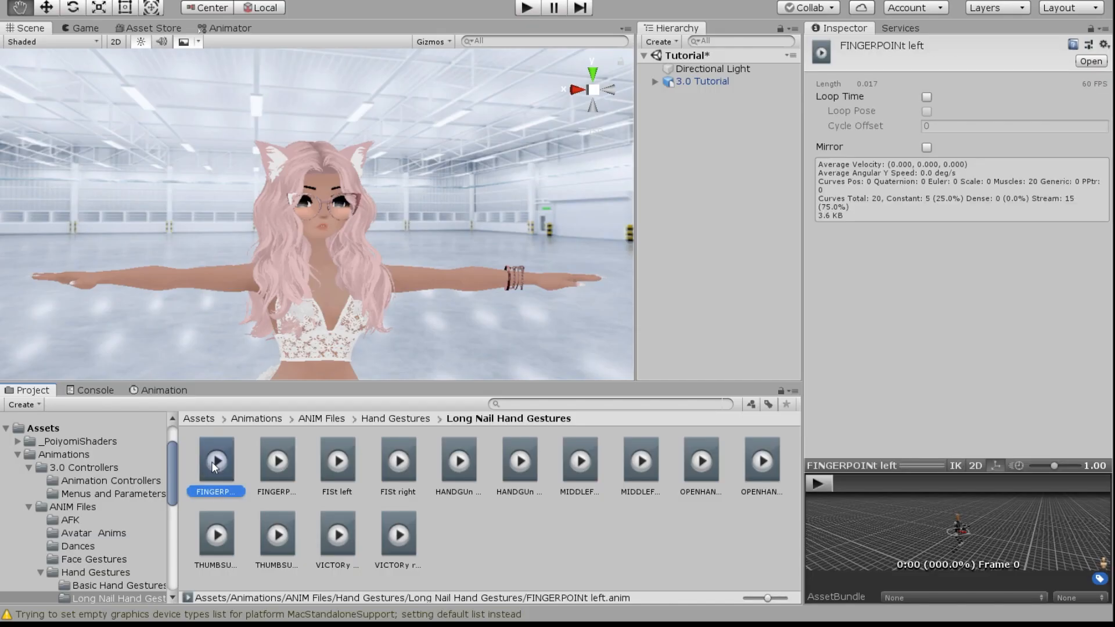
{"action": "left_click", "coordinate": [157, 390]}
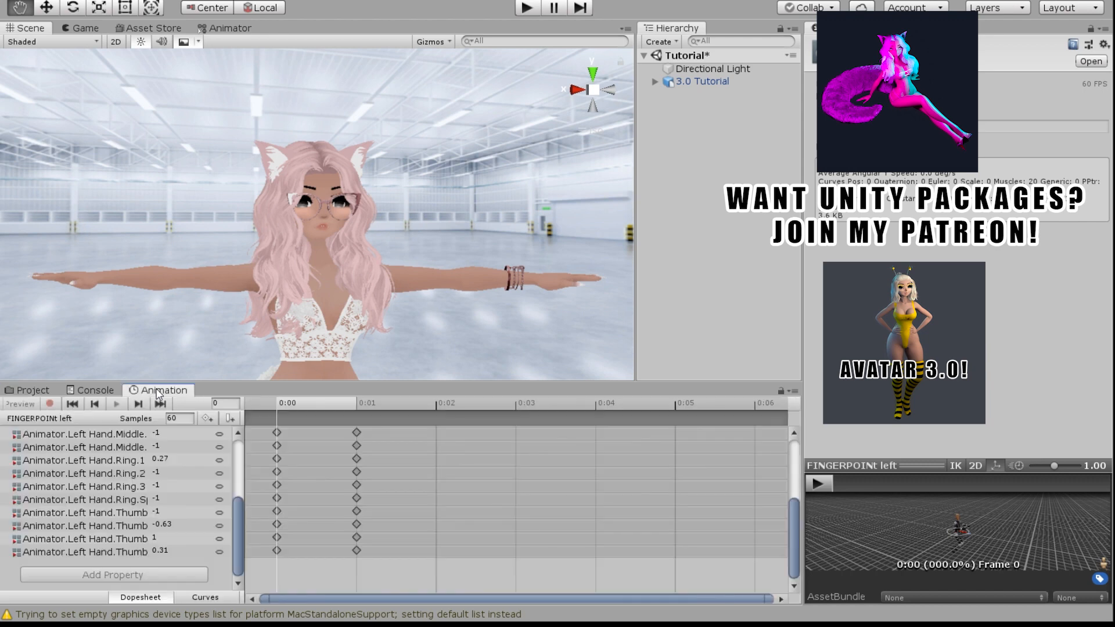
{"action": "scroll", "coordinate": [112, 476], "scroll_direction": "down", "scroll_amount": 5}
{"action": "scroll", "coordinate": [111, 476], "scroll_direction": "up", "scroll_amount": 5}
{"action": "left_click", "coordinate": [33, 390]}
{"action": "left_click", "coordinate": [278, 462]}
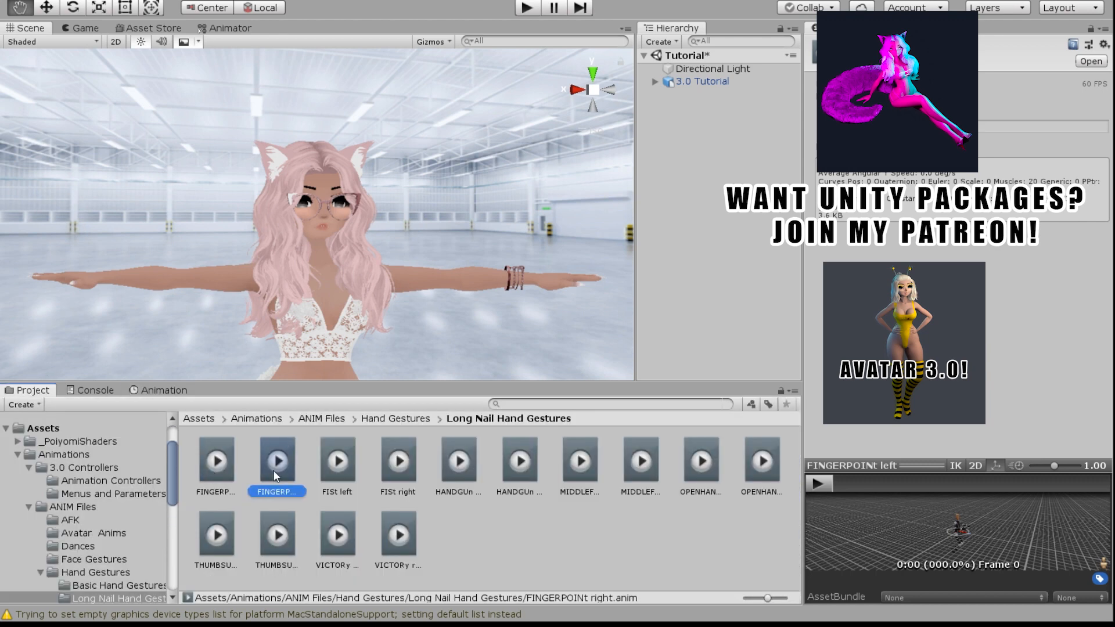
{"action": "left_click", "coordinate": [159, 391]}
{"action": "scroll", "coordinate": [122, 476], "scroll_direction": "down", "scroll_amount": 3}
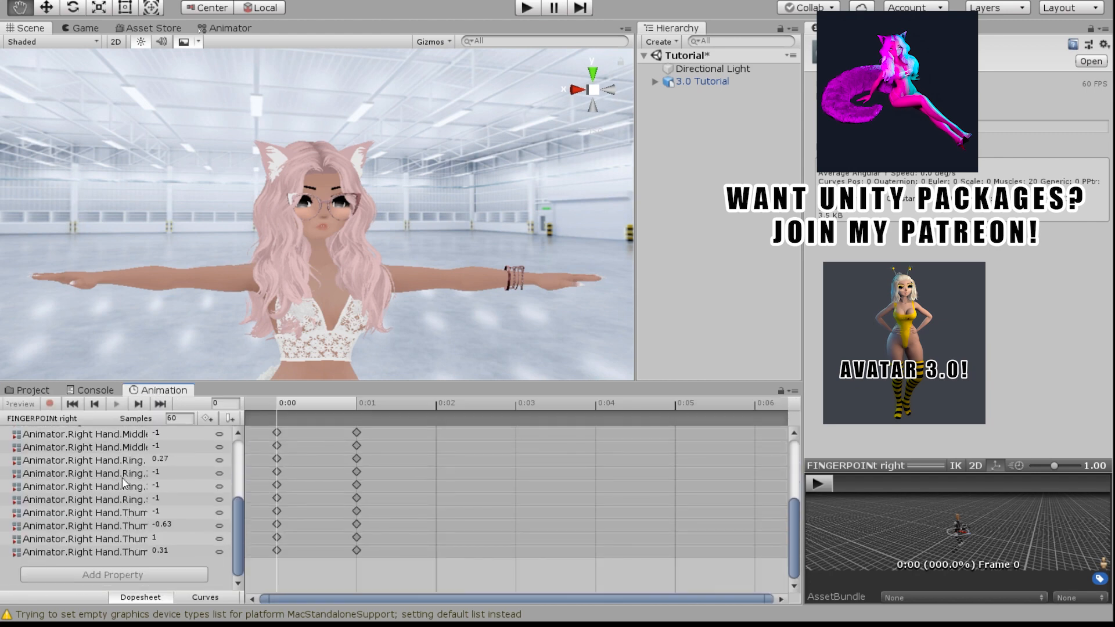
{"action": "scroll", "coordinate": [122, 477], "scroll_direction": "up", "scroll_amount": 3}
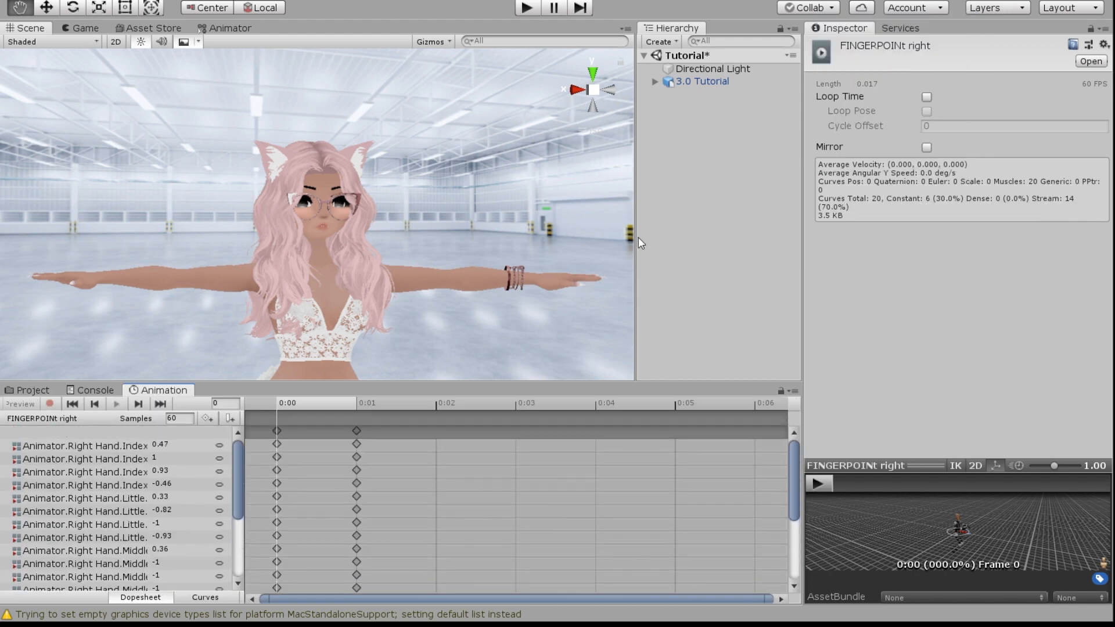
{"action": "left_click", "coordinate": [32, 390]}
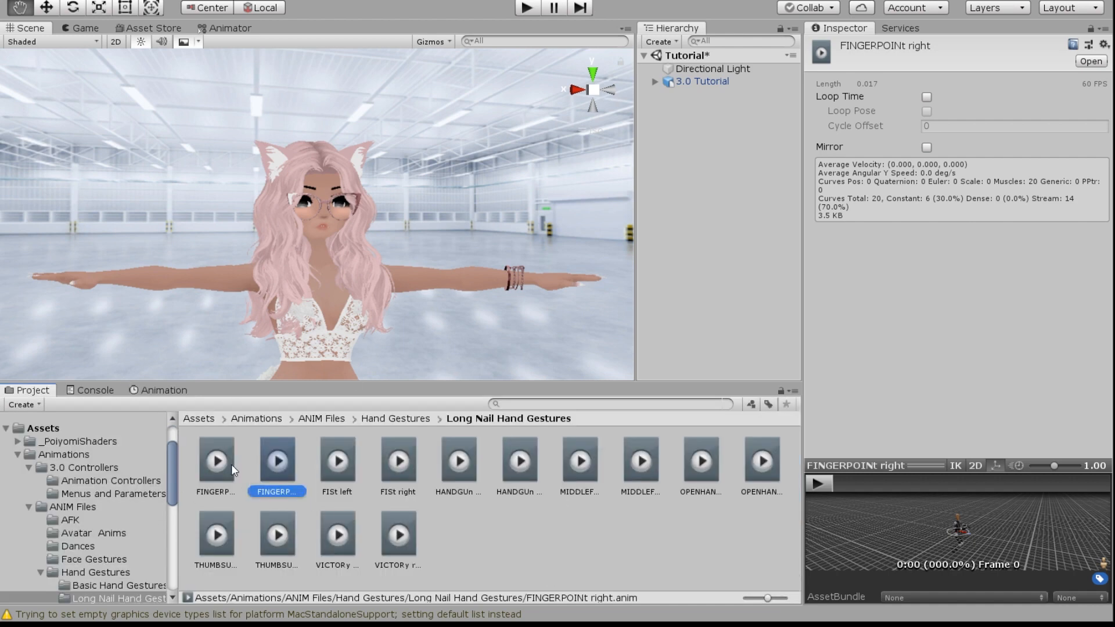
Step: Open the Face Gestures folder and examine the full blend shape names and values of the Cute Happy Face animation
{"action": "left_click", "coordinate": [414, 418]}
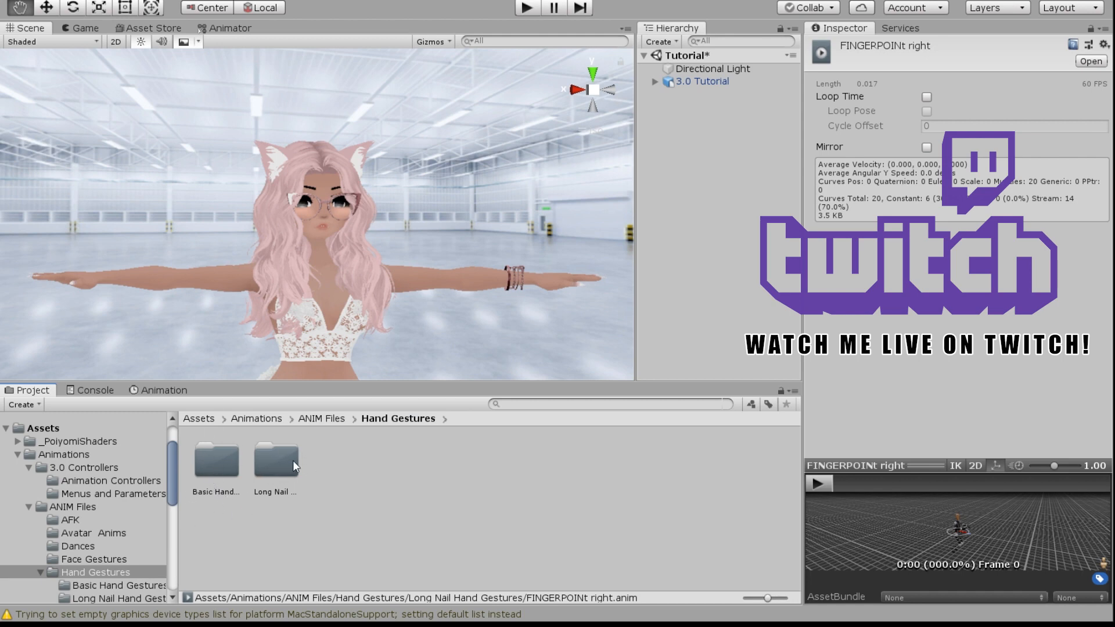
{"action": "left_click", "coordinate": [325, 419]}
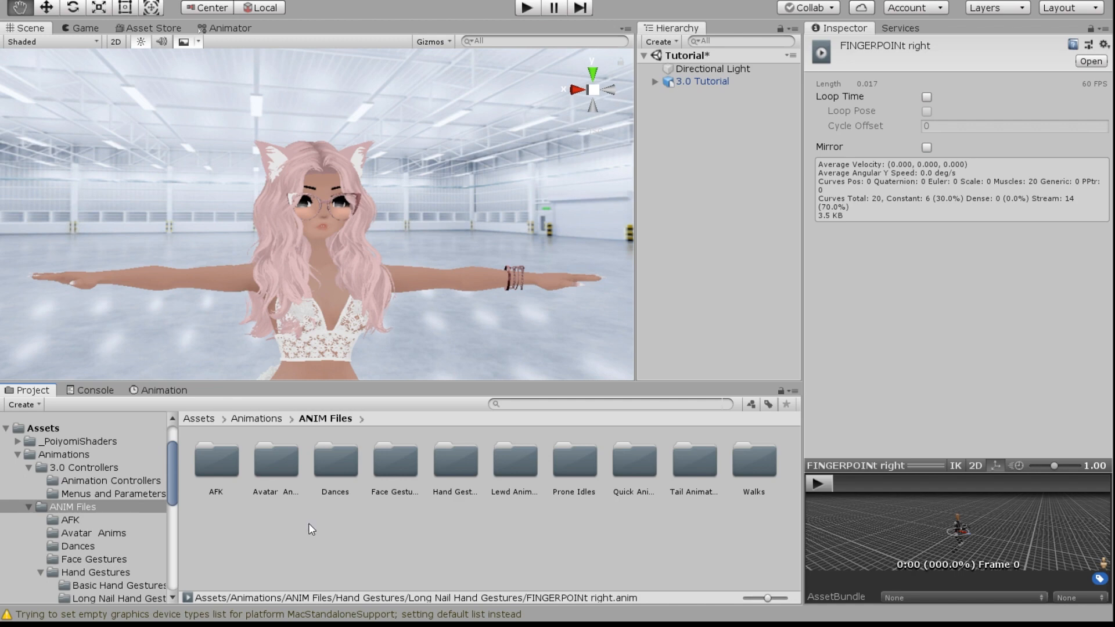
{"action": "double_click", "coordinate": [411, 458]}
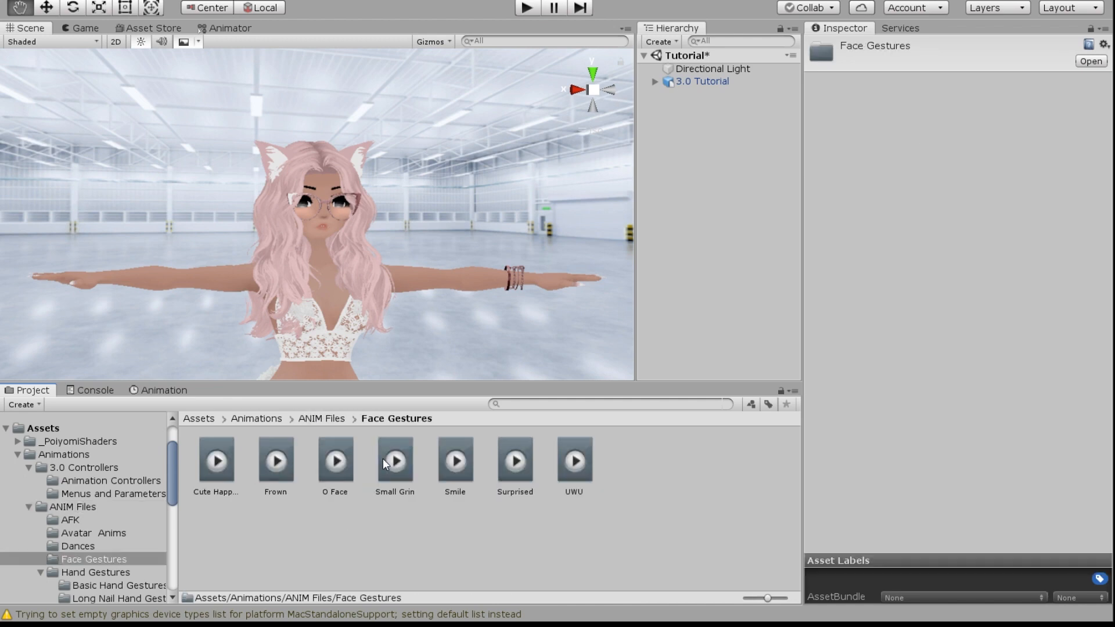
{"action": "left_click", "coordinate": [207, 459]}
{"action": "left_click", "coordinate": [169, 396]}
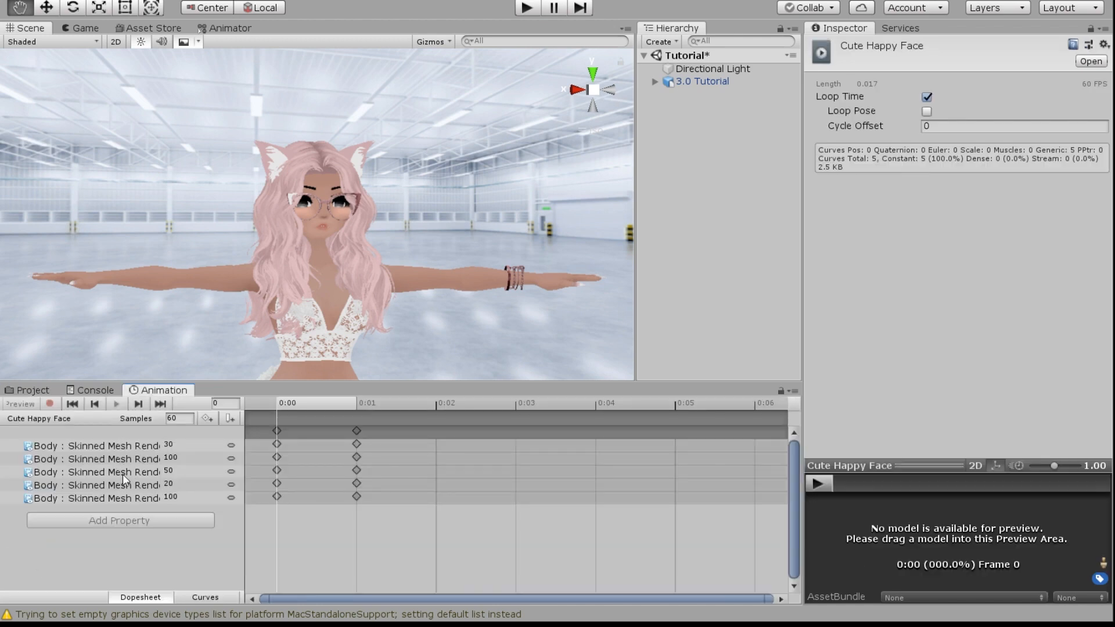
{"action": "left_click_drag", "start_coordinate": [245, 515], "coordinate": [426, 514]}
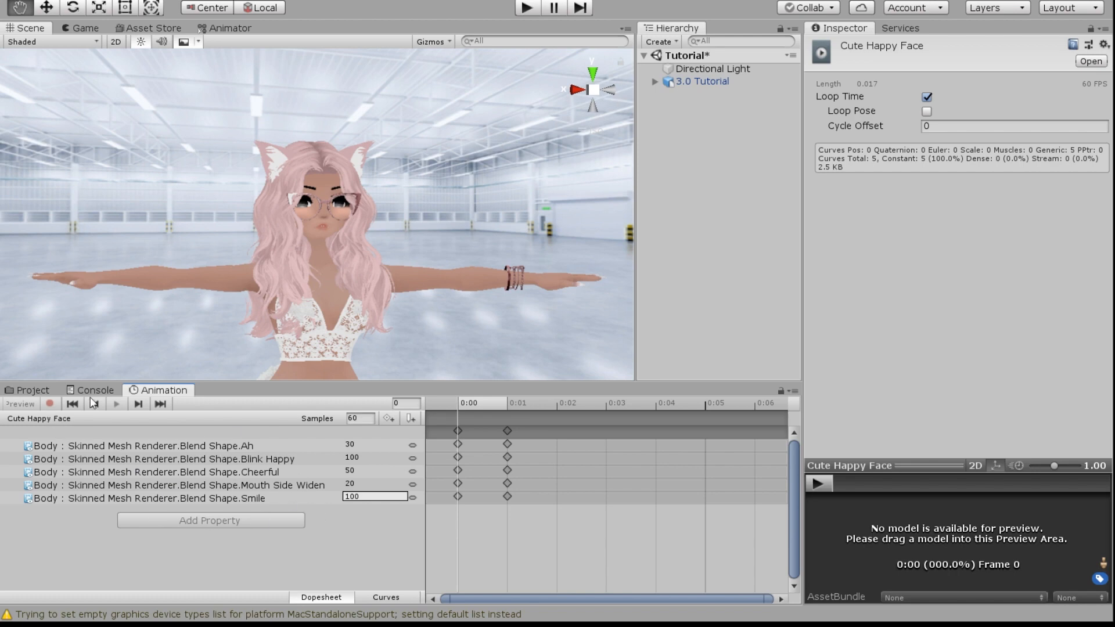
{"action": "left_click", "coordinate": [36, 390]}
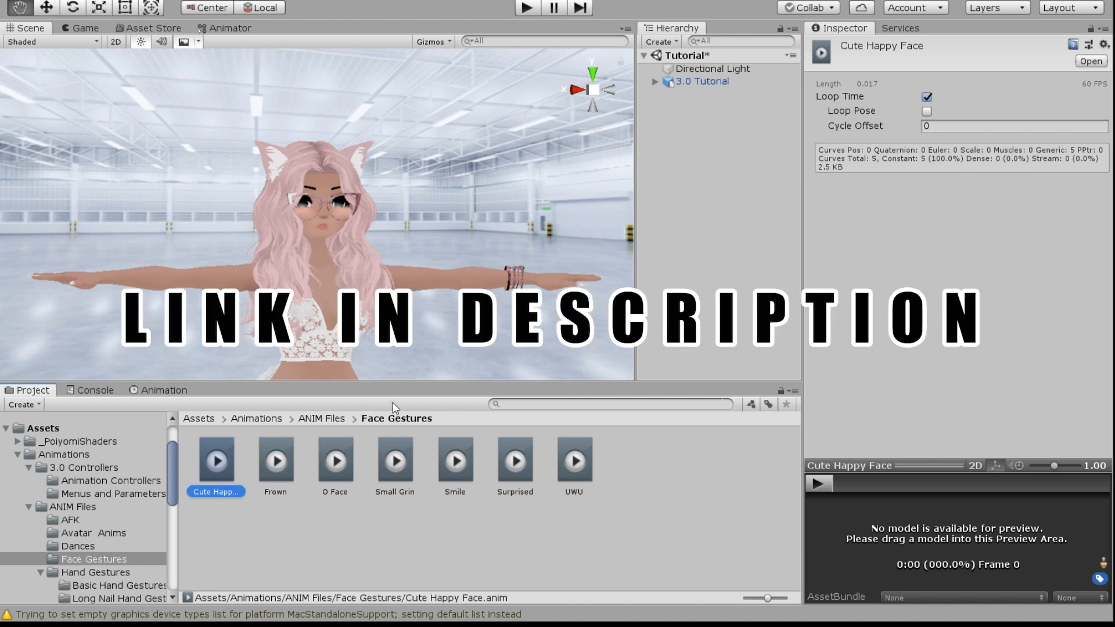
{"action": "scroll", "coordinate": [421, 264], "scroll_direction": "down", "scroll_amount": 2}
{"action": "scroll", "coordinate": [420, 264], "scroll_direction": "down", "scroll_amount": 2}
{"action": "right_click_drag", "start_coordinate": [367, 312], "coordinate": [418, 291]}
{"action": "left_click_drag", "start_coordinate": [392, 299], "coordinate": [450, 274]}
{"action": "right_click_drag", "start_coordinate": [450, 275], "coordinate": [508, 308]}
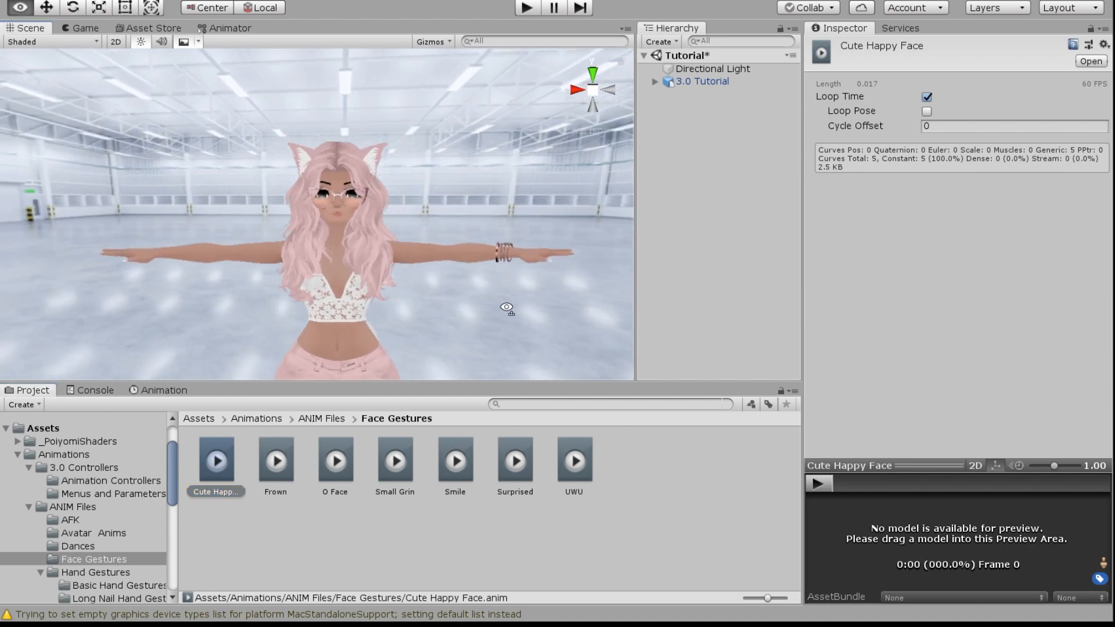
{"action": "scroll", "coordinate": [458, 285], "scroll_direction": "up", "scroll_amount": 3}
{"action": "scroll", "coordinate": [440, 284], "scroll_direction": "down", "scroll_amount": 3}
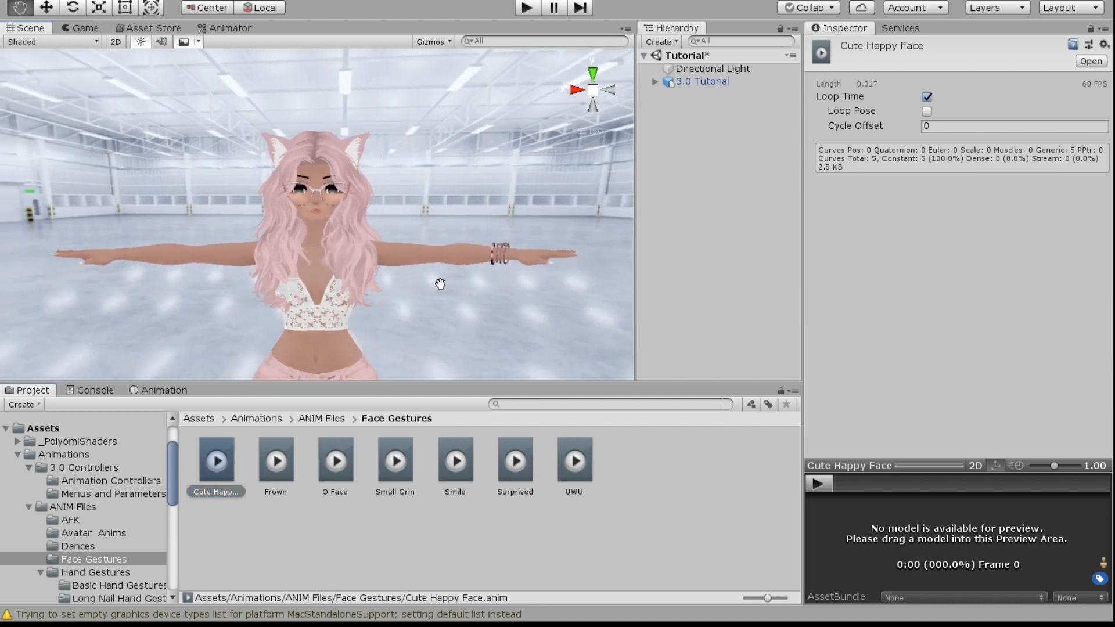
{"action": "right_click_drag", "start_coordinate": [440, 283], "coordinate": [422, 287]}
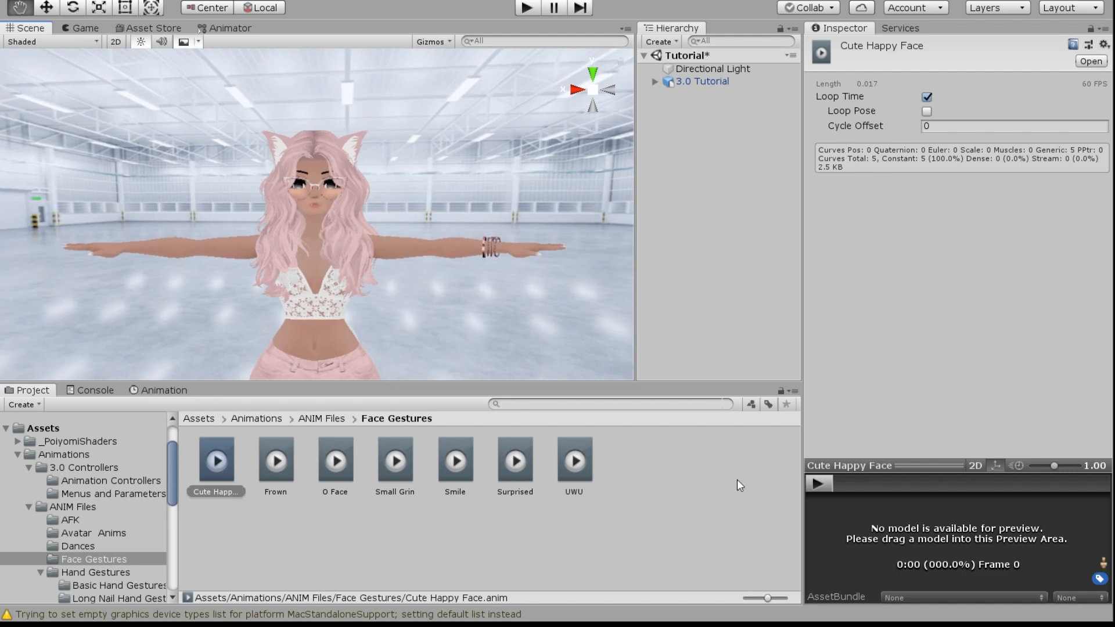
Step: Return to the Assets root folder and show the 3.0 Tutorial avatar's VRC Avatar Descriptor settings with its playable layers
{"action": "left_click", "coordinate": [205, 417]}
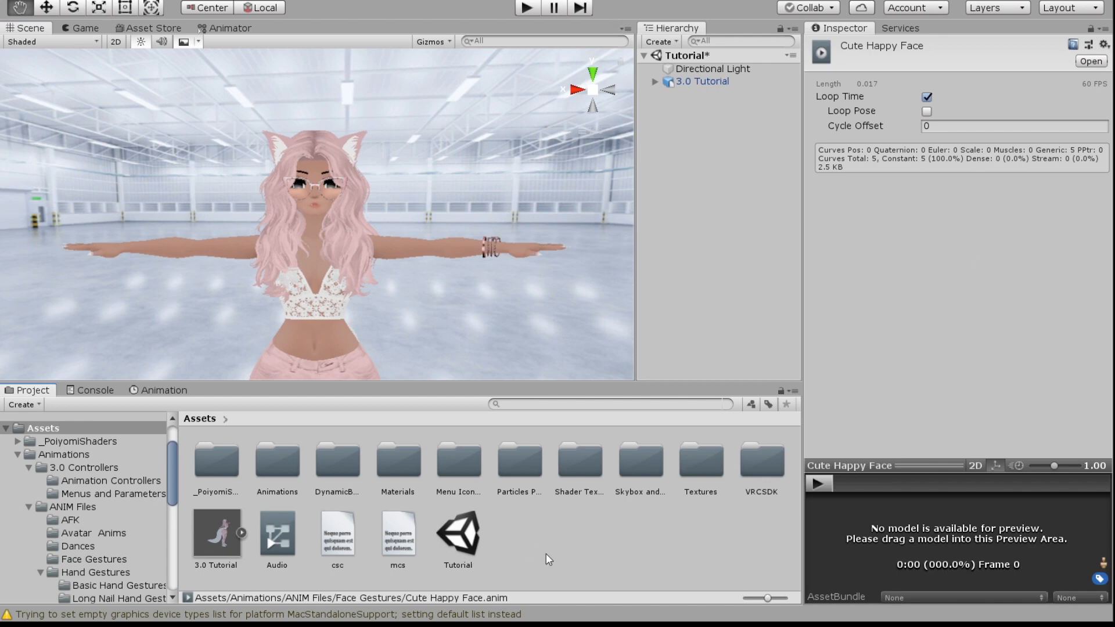
{"action": "left_click", "coordinate": [695, 82]}
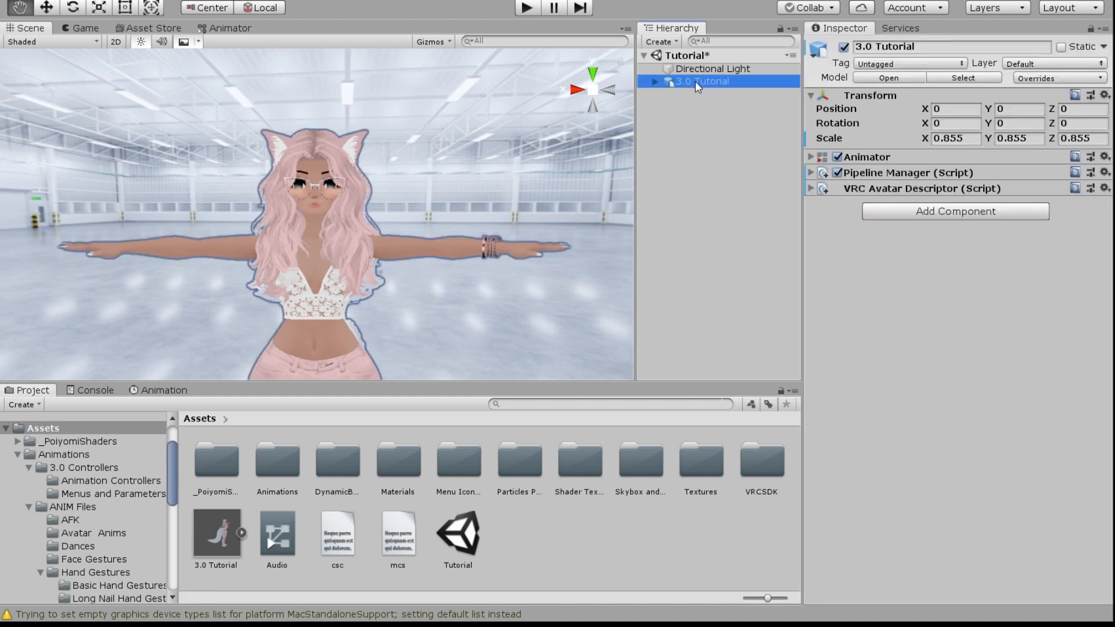
{"action": "left_click", "coordinate": [810, 189]}
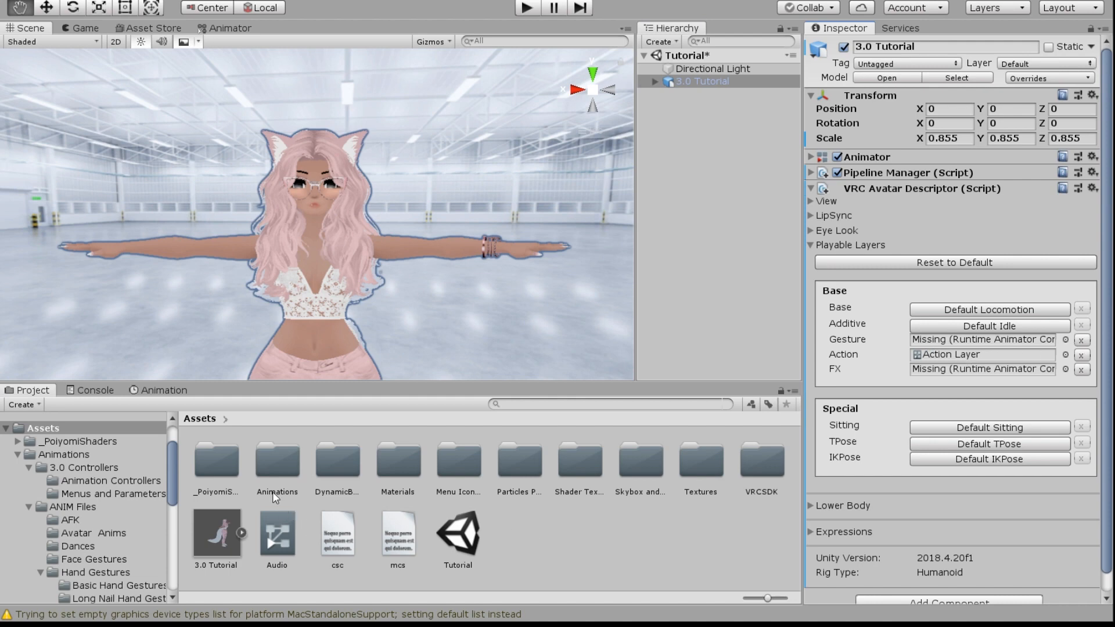
Step: Duplicate the vrc_AvatarV3HandsLayer controller in VRCSDK/Examples3/Animation/Controllers and name the copy Gesture Layer
{"action": "double_click", "coordinate": [769, 462]}
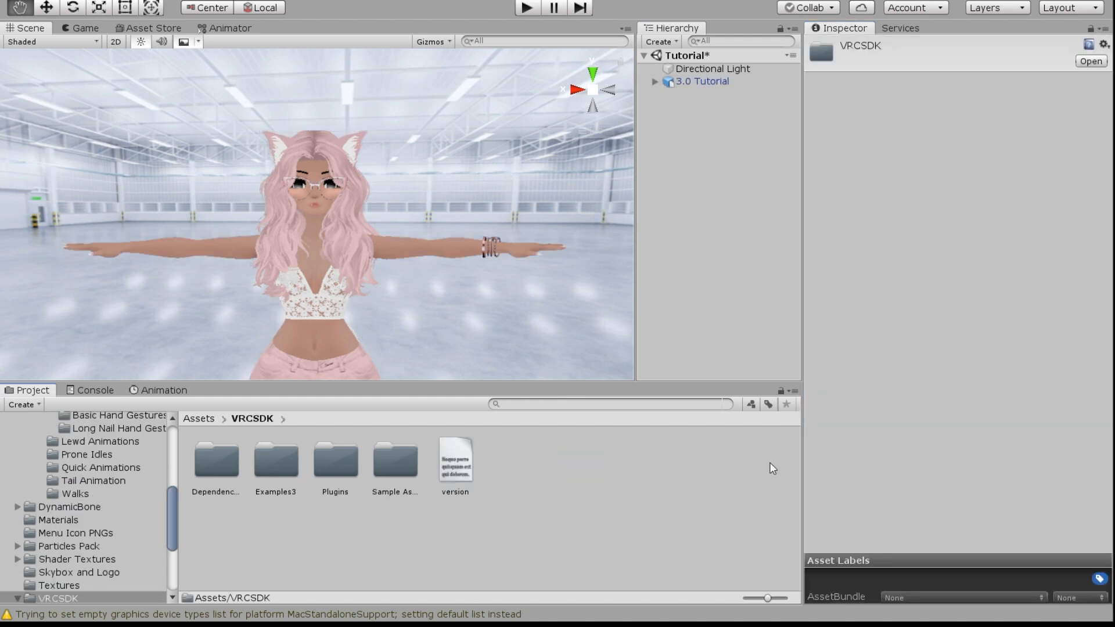
{"action": "double_click", "coordinate": [276, 462]}
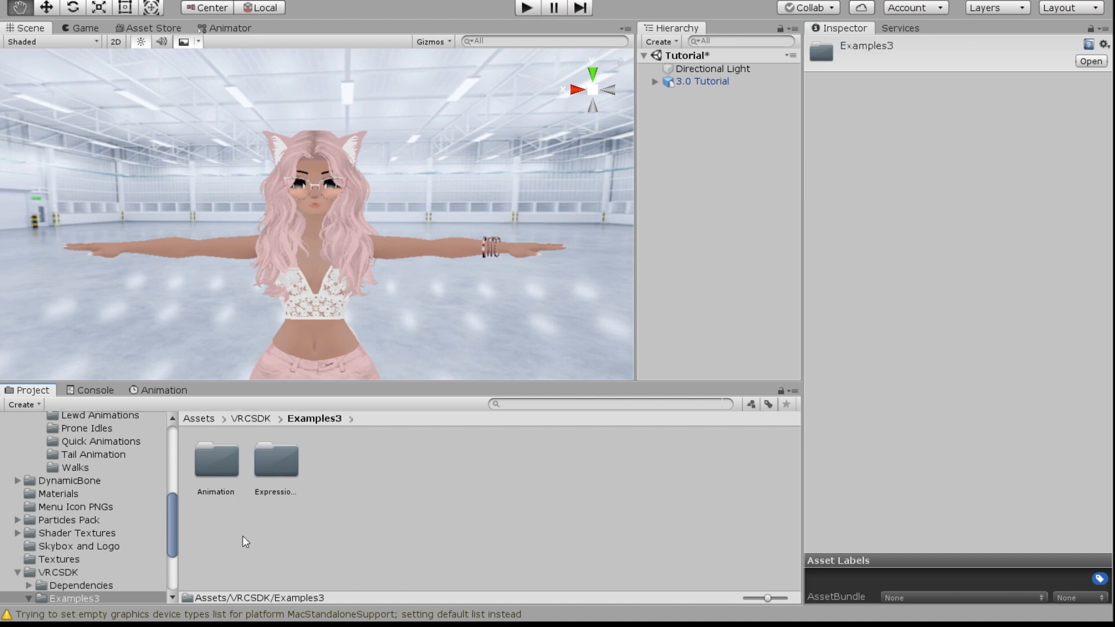
{"action": "double_click", "coordinate": [215, 461]}
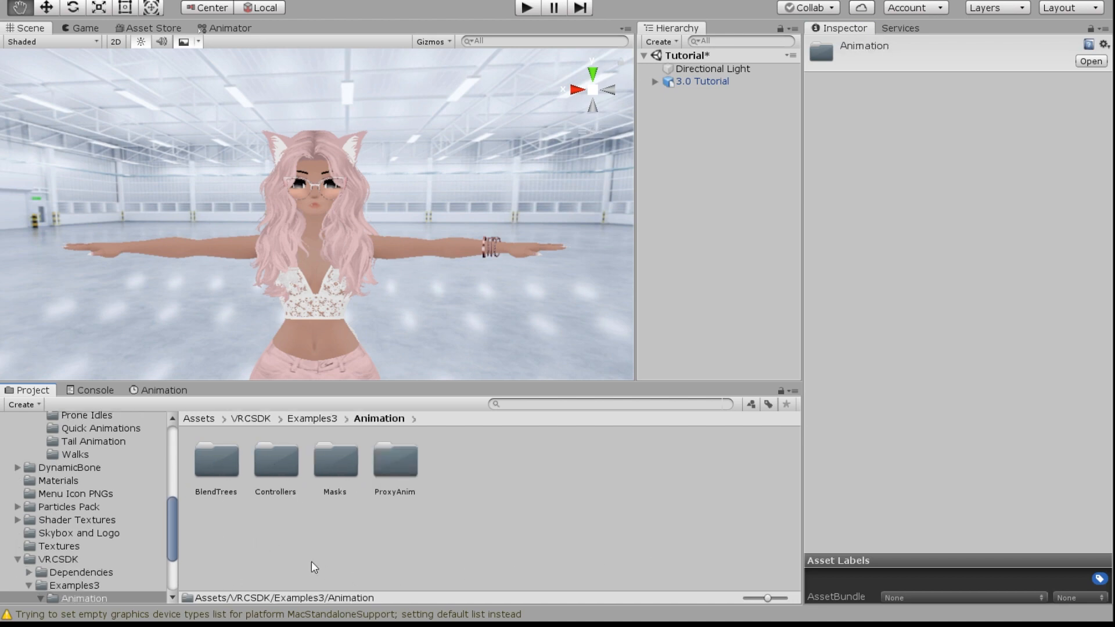
{"action": "double_click", "coordinate": [289, 450]}
{"action": "left_click", "coordinate": [336, 458]}
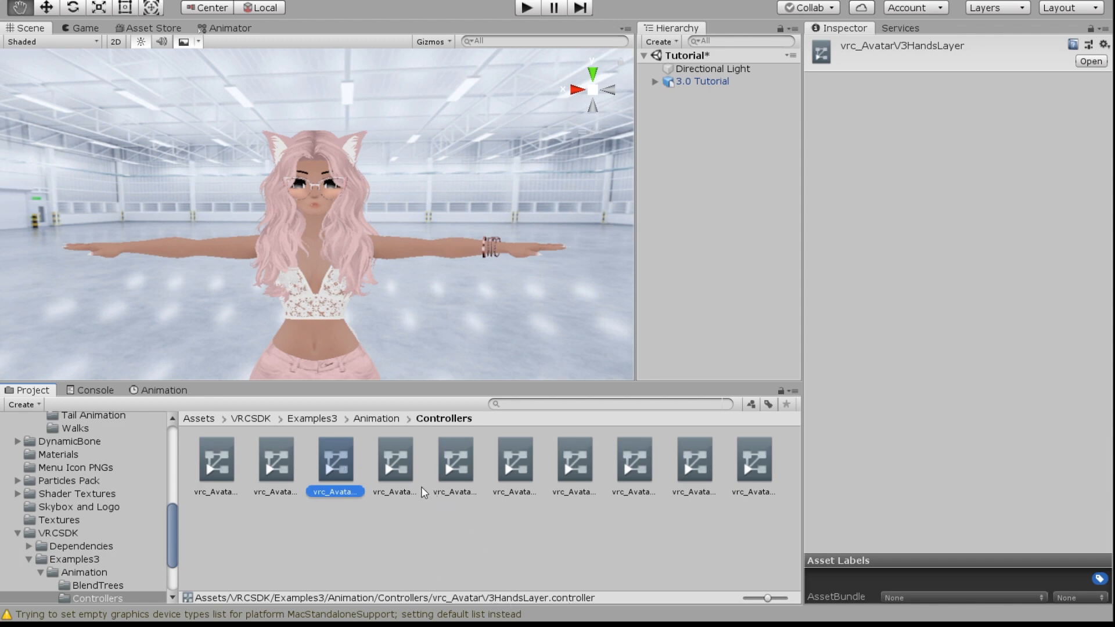
{"action": "key", "text": "ctrl+d"}
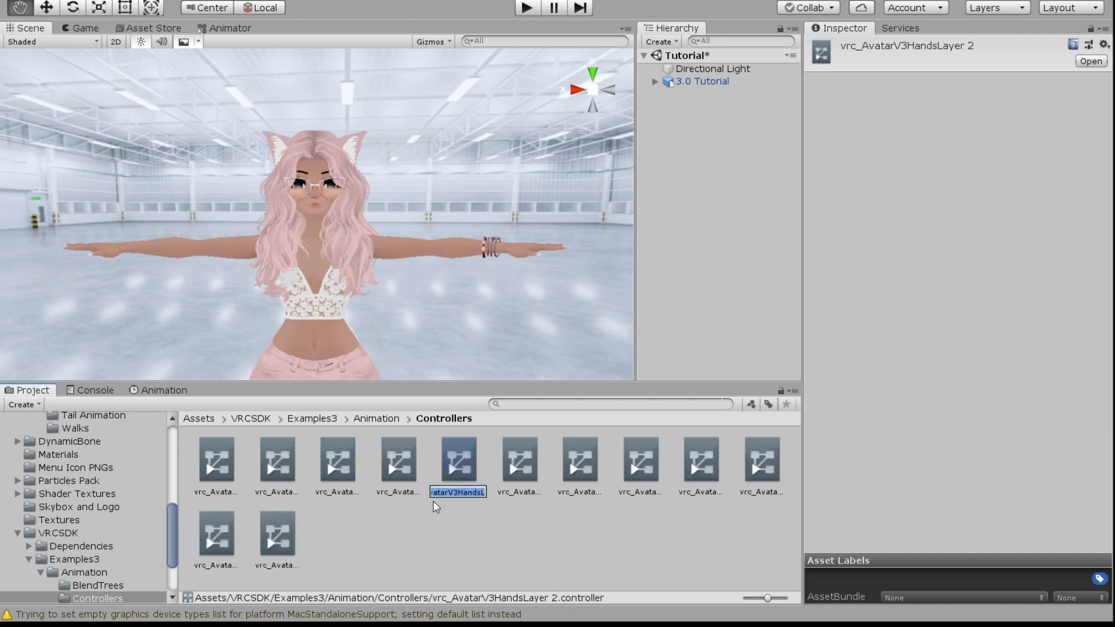
{"action": "type", "text": "Gesture Layer"}
{"action": "key", "text": "Return"}
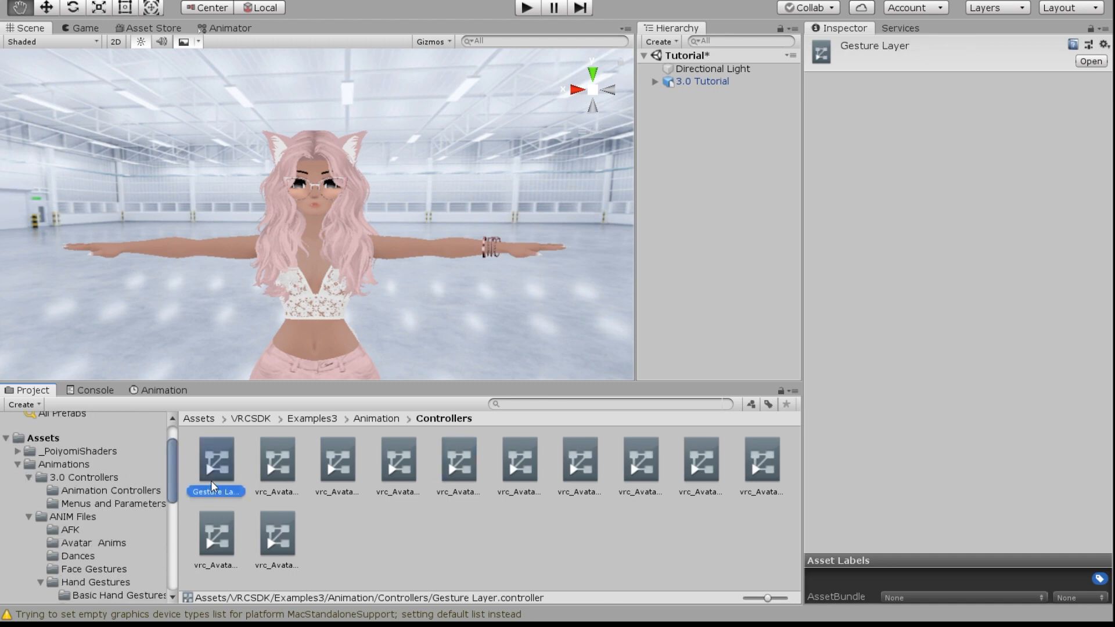
Step: Move the Gesture Layer controller into the 3.0 Controllers/Animation Controllers folder and open it in the Animator
{"action": "left_click_drag", "start_coordinate": [224, 459], "coordinate": [131, 490]}
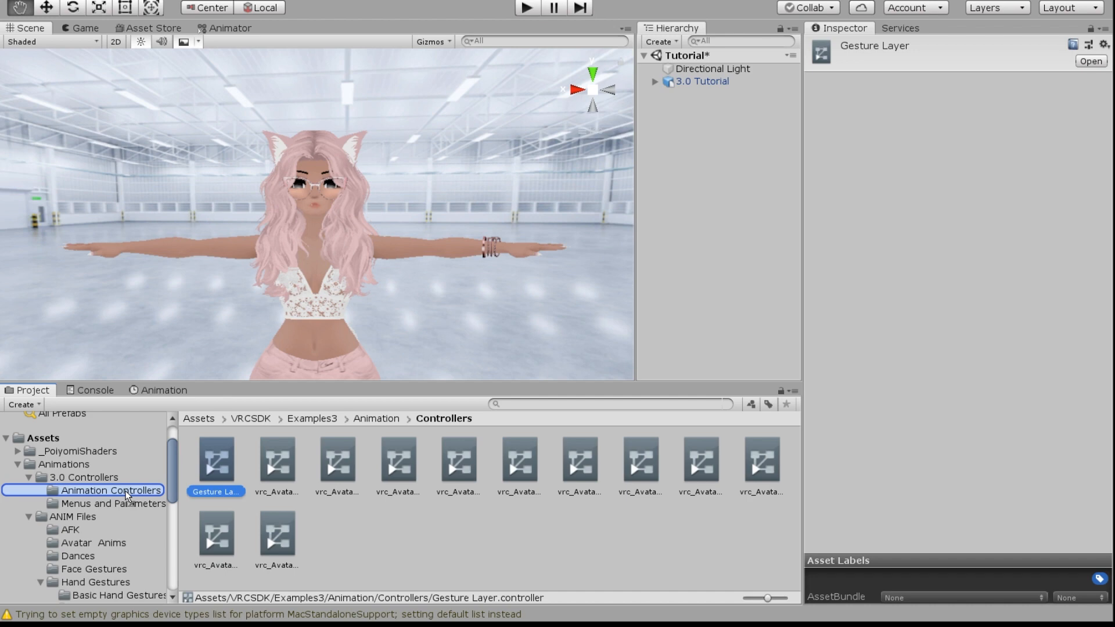
{"action": "left_click_drag", "start_coordinate": [126, 492], "coordinate": [126, 492]}
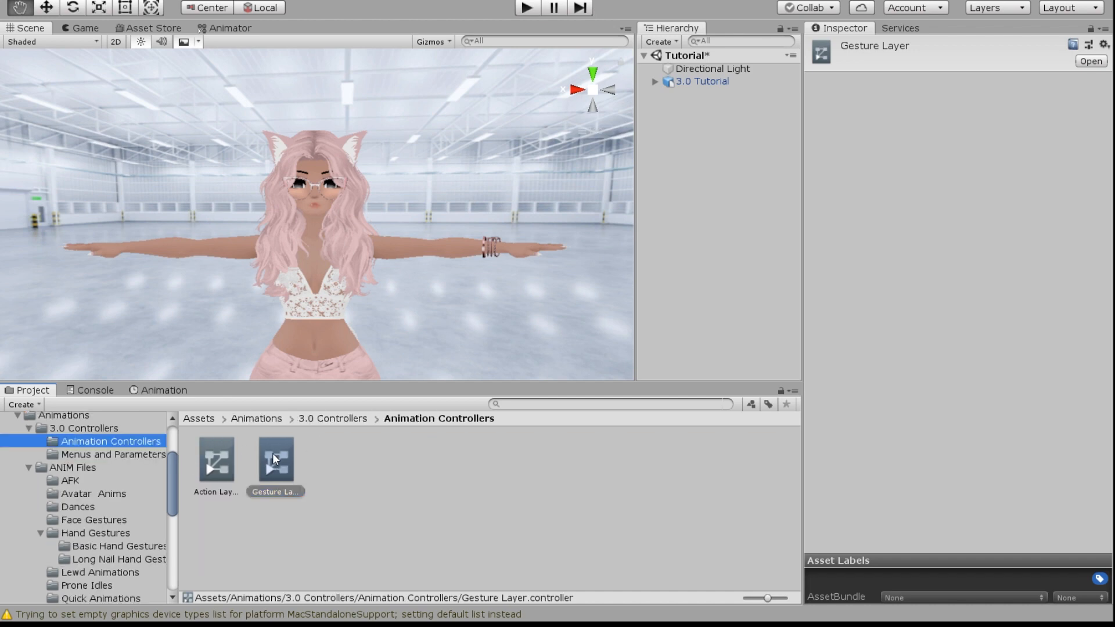
{"action": "double_click", "coordinate": [273, 453]}
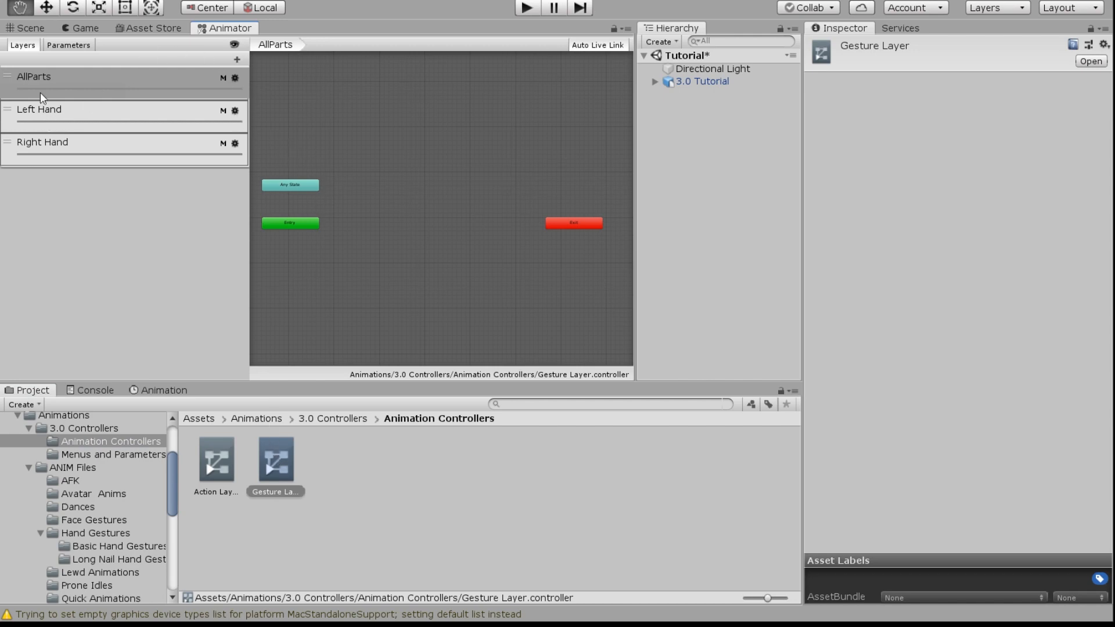
Step: Examine the gesture states of the Left Hand layer, from Fist to Thumbs up, and the motion assigned to each
{"action": "left_click", "coordinate": [106, 110]}
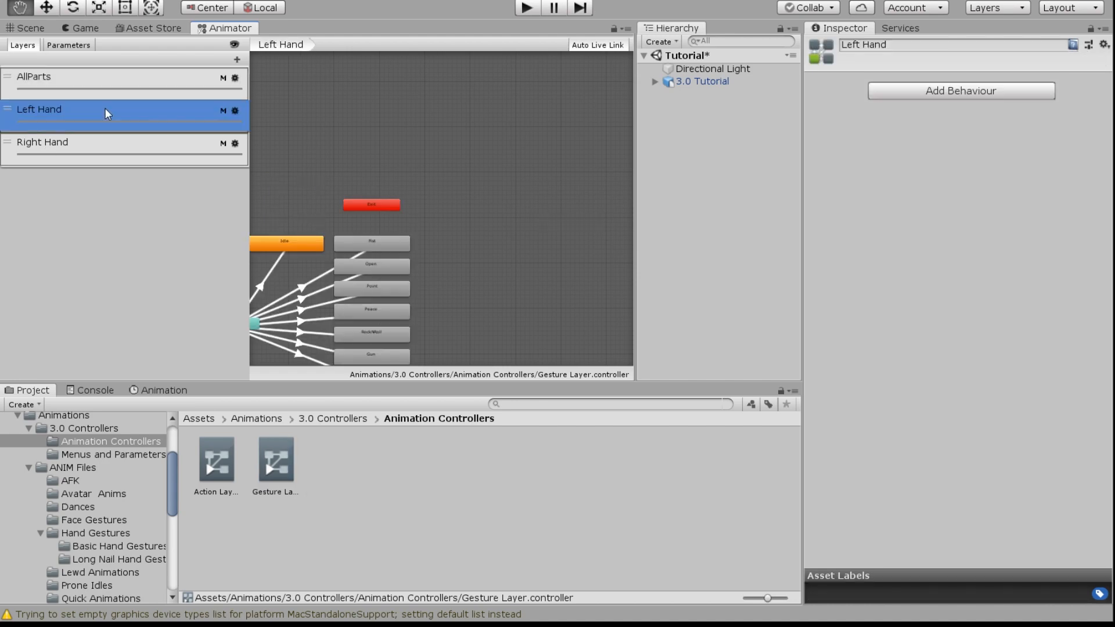
{"action": "middle_click_drag", "start_coordinate": [372, 227], "coordinate": [483, 131]}
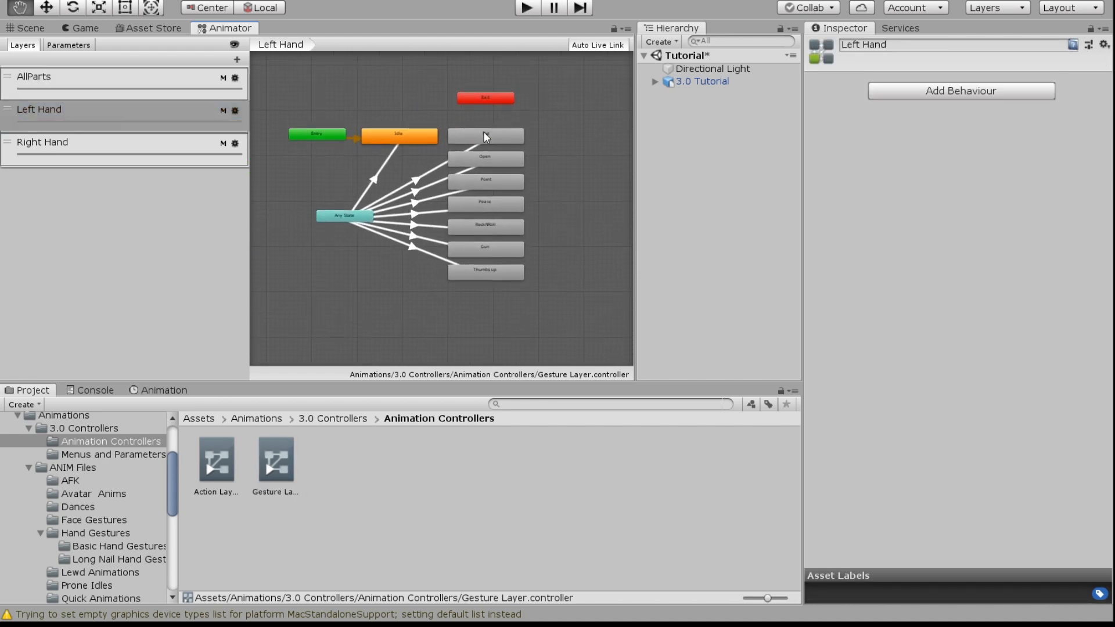
{"action": "left_click", "coordinate": [484, 132]}
{"action": "left_click", "coordinate": [486, 158]}
{"action": "left_click", "coordinate": [486, 178]}
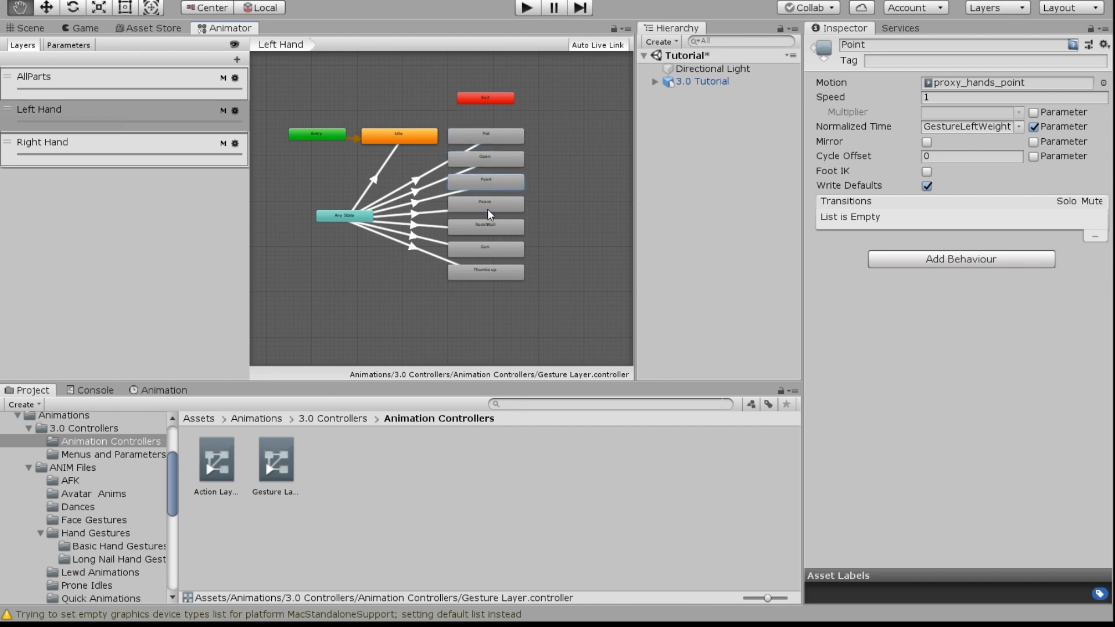
{"action": "left_click", "coordinate": [487, 205]}
{"action": "left_click", "coordinate": [488, 225]}
{"action": "left_click", "coordinate": [489, 255]}
{"action": "left_click", "coordinate": [489, 273]}
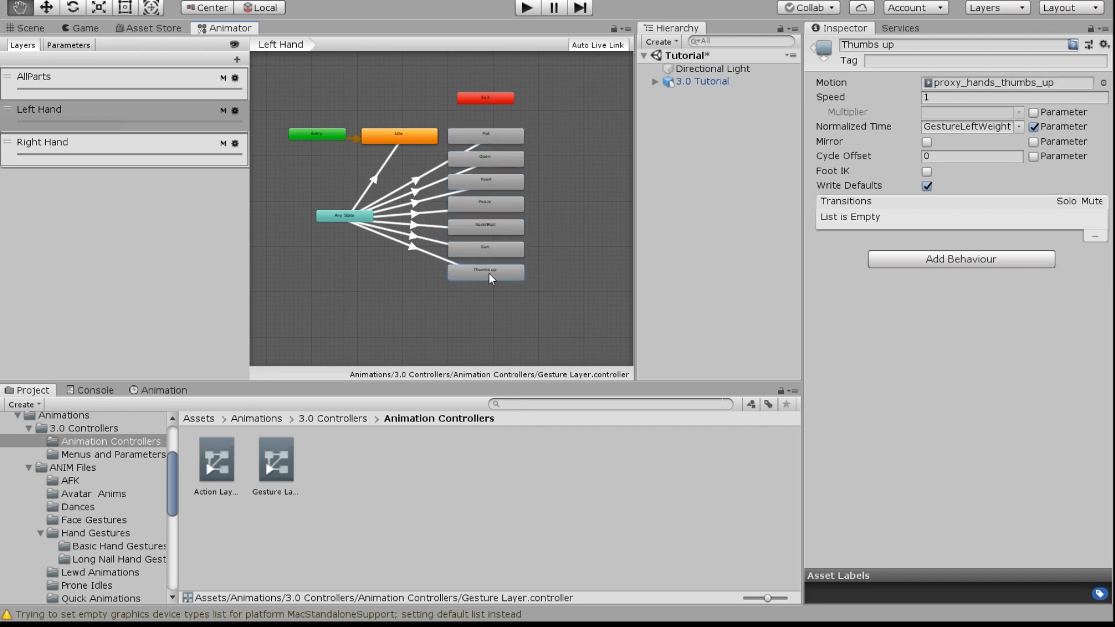
{"action": "scroll", "coordinate": [487, 273], "scroll_direction": "up", "scroll_amount": 3}
{"action": "scroll", "coordinate": [496, 182], "scroll_direction": "down", "scroll_amount": 5}
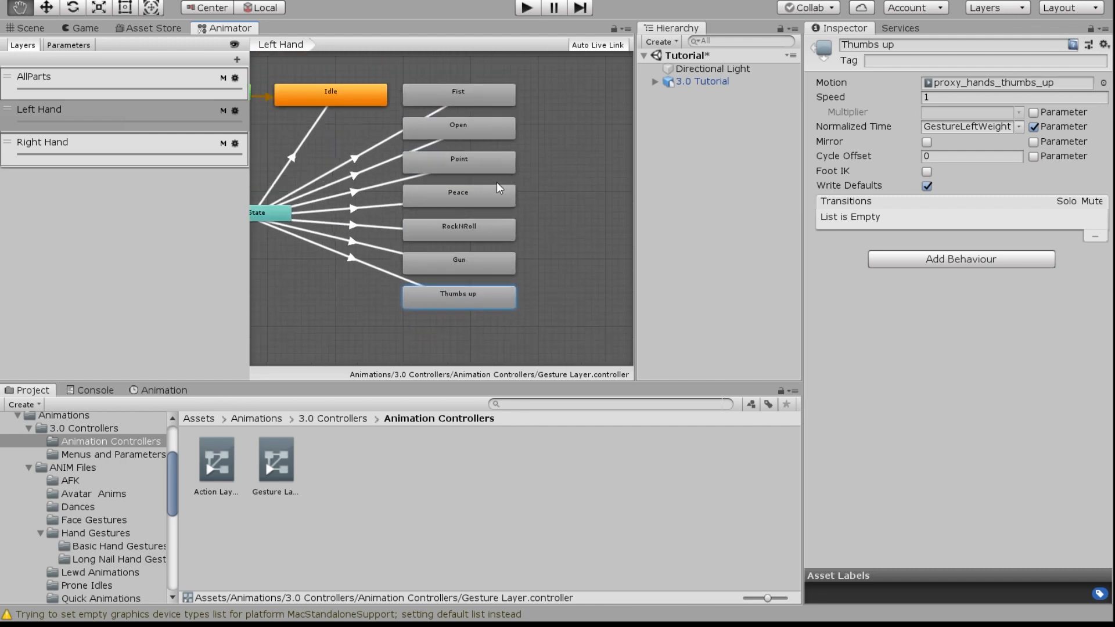
{"action": "scroll", "coordinate": [485, 163], "scroll_direction": "up", "scroll_amount": 2}
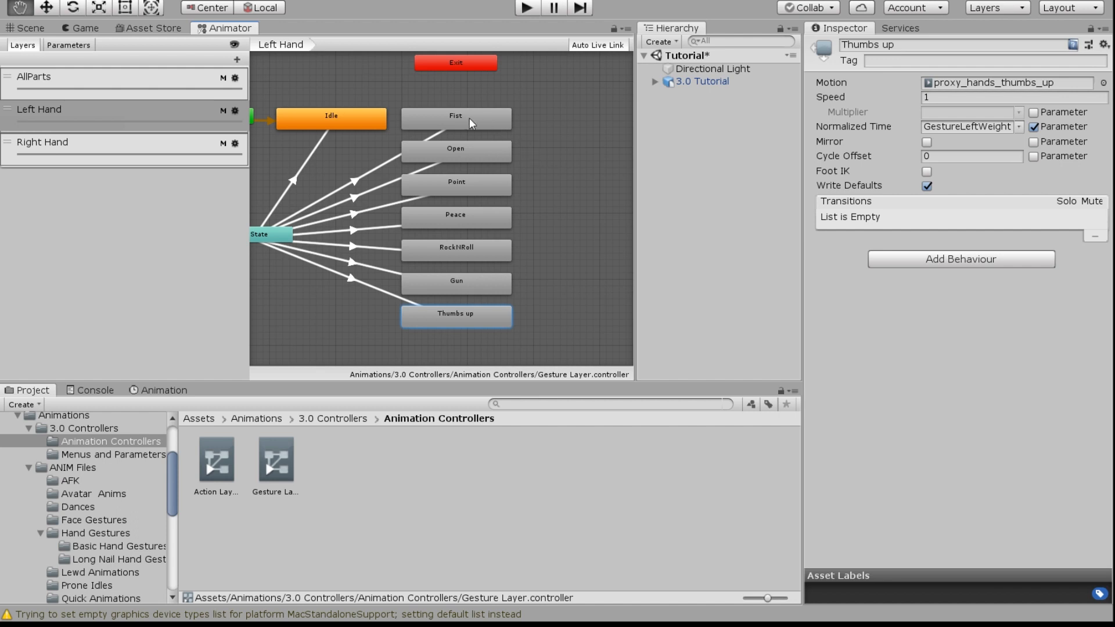
Step: Replace the proxy motions of the Left Hand states with the matching custom left-hand animations, from FISt left on Fist to THUMBSUp left on Thumbs up
{"action": "left_click", "coordinate": [453, 116]}
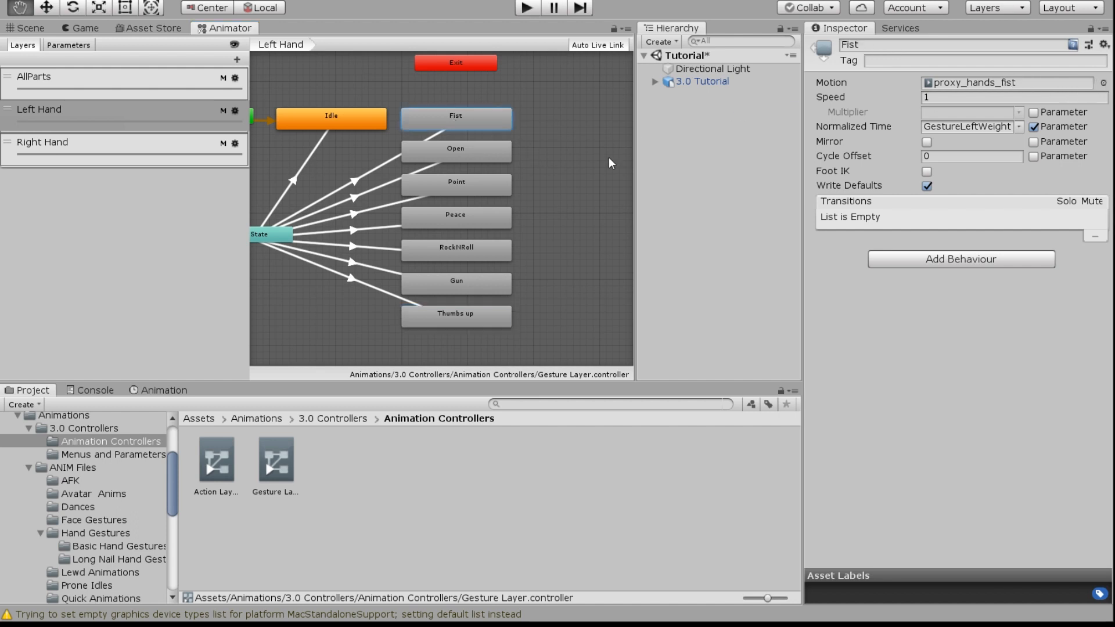
{"action": "left_click", "coordinate": [456, 151]}
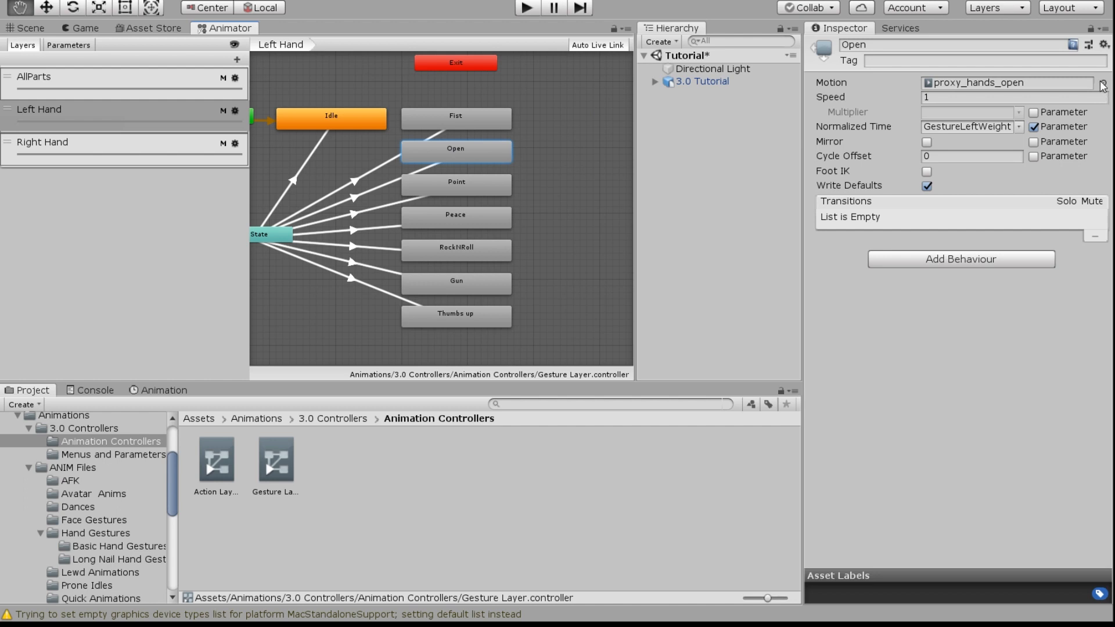
{"action": "left_click", "coordinate": [447, 318]}
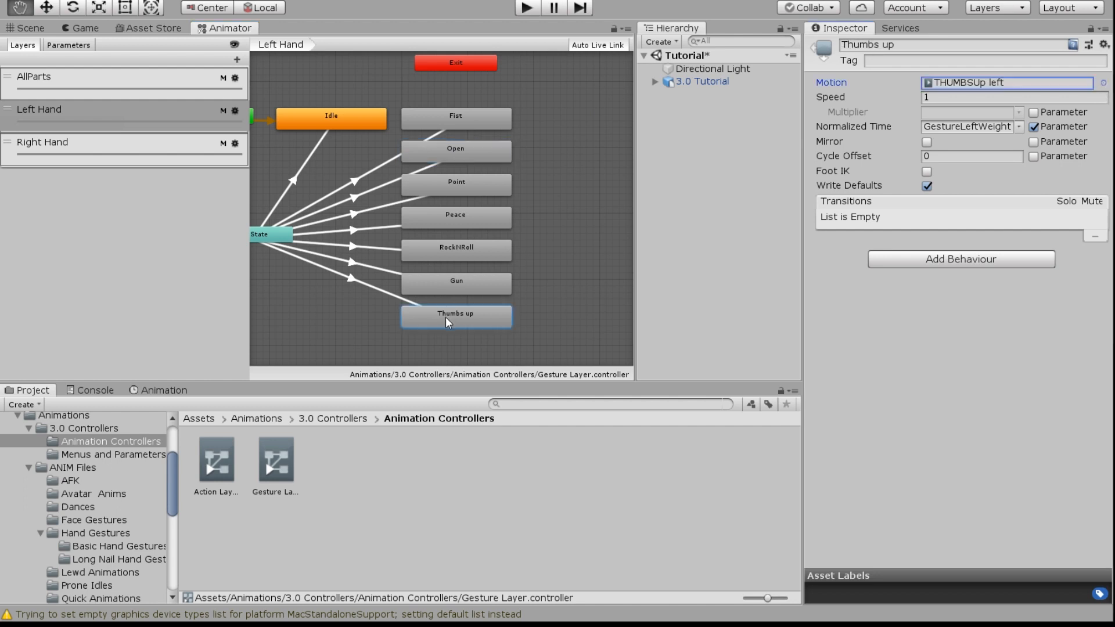
Step: Review the state graphs of the Right Hand and Left Hand layers in the Gesture Layer controller
{"action": "left_click", "coordinate": [83, 148]}
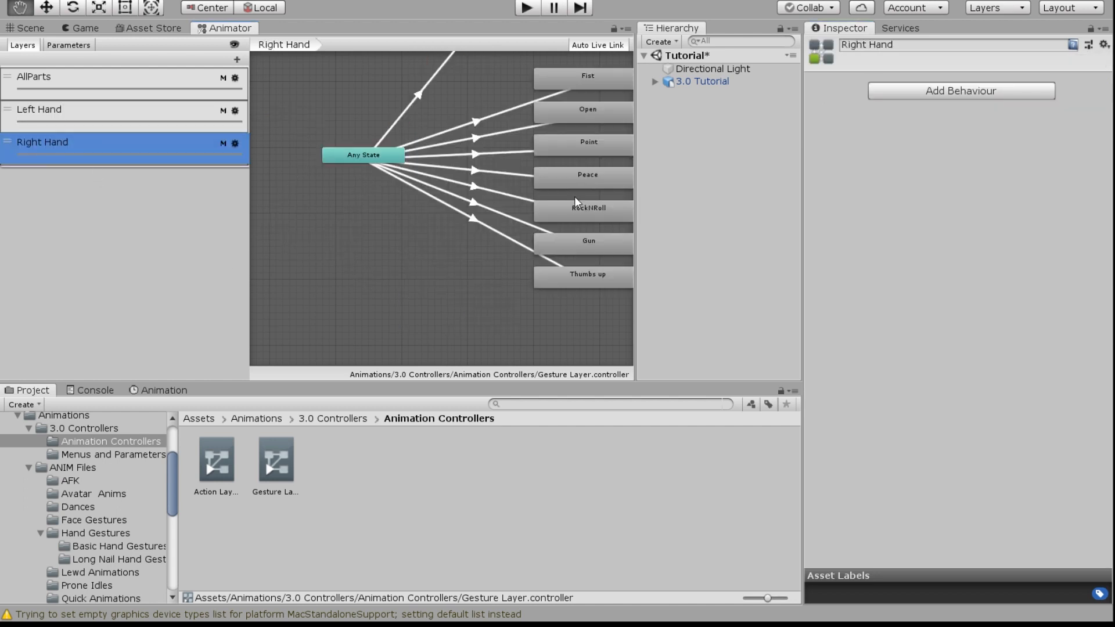
{"action": "middle_click_drag", "start_coordinate": [486, 209], "coordinate": [364, 220]}
{"action": "scroll", "coordinate": [555, 89], "scroll_direction": "up", "scroll_amount": 1}
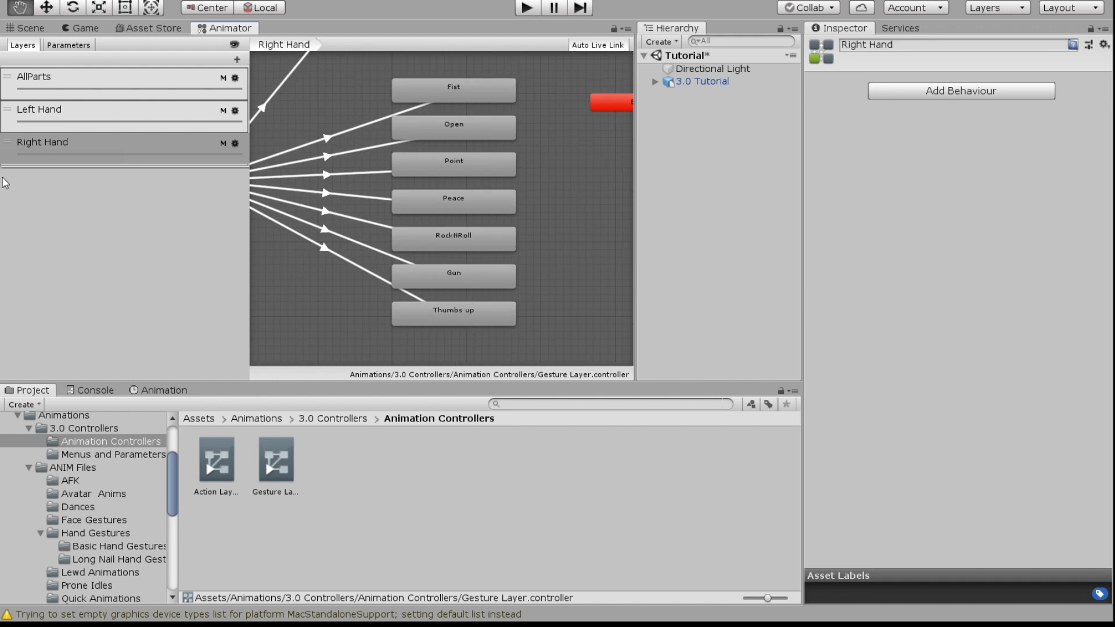
{"action": "left_click", "coordinate": [51, 110]}
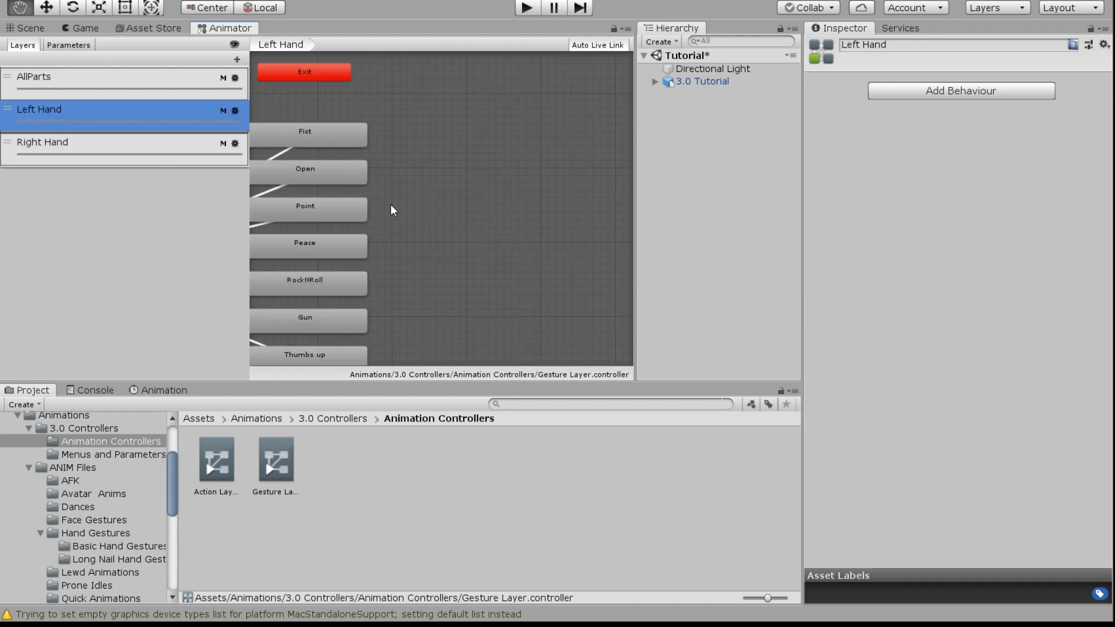
{"action": "scroll", "coordinate": [390, 205], "scroll_direction": "down", "scroll_amount": 5}
{"action": "left_click", "coordinate": [28, 159]}
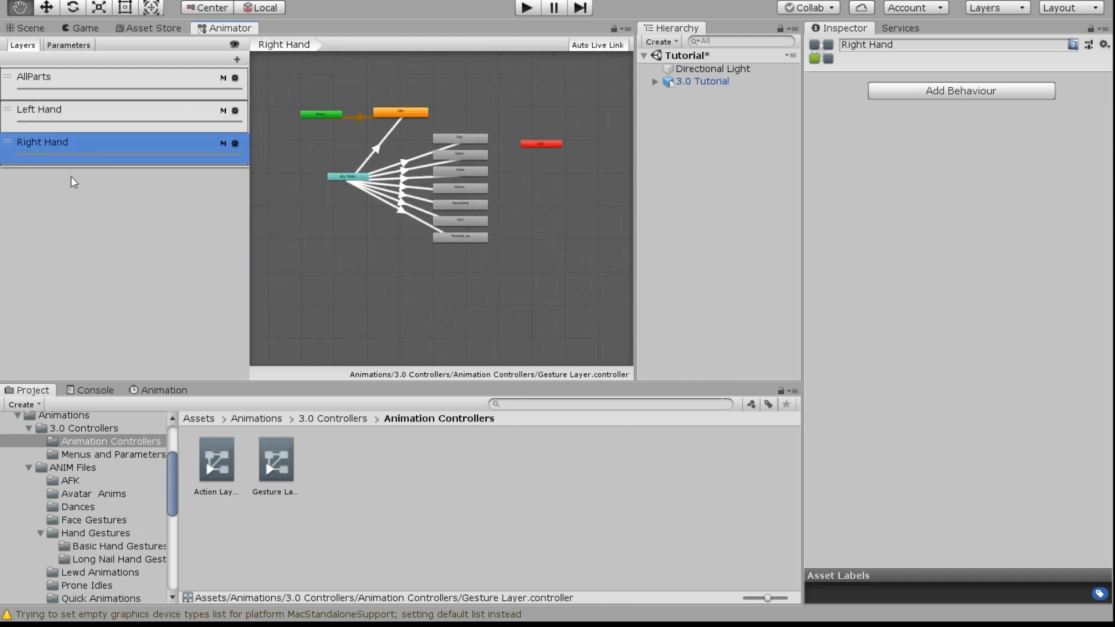
Step: Assign the Gesture Layer controller to the Gesture playable layer of the 3.0 Tutorial avatar's VRC Avatar Descriptor
{"action": "left_click", "coordinate": [36, 28]}
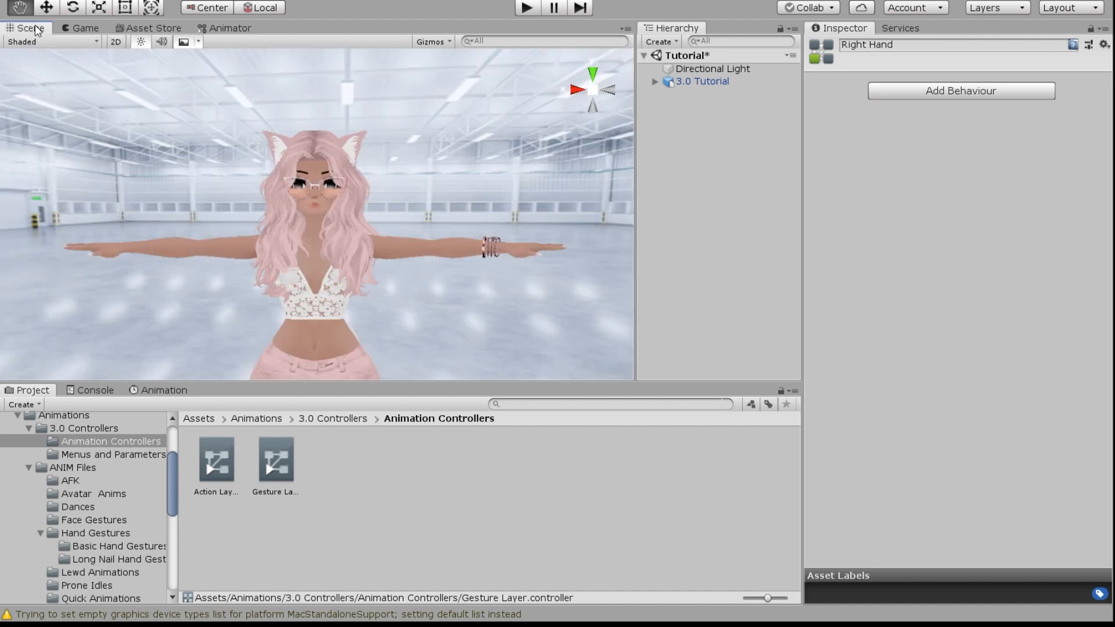
{"action": "left_click", "coordinate": [724, 82]}
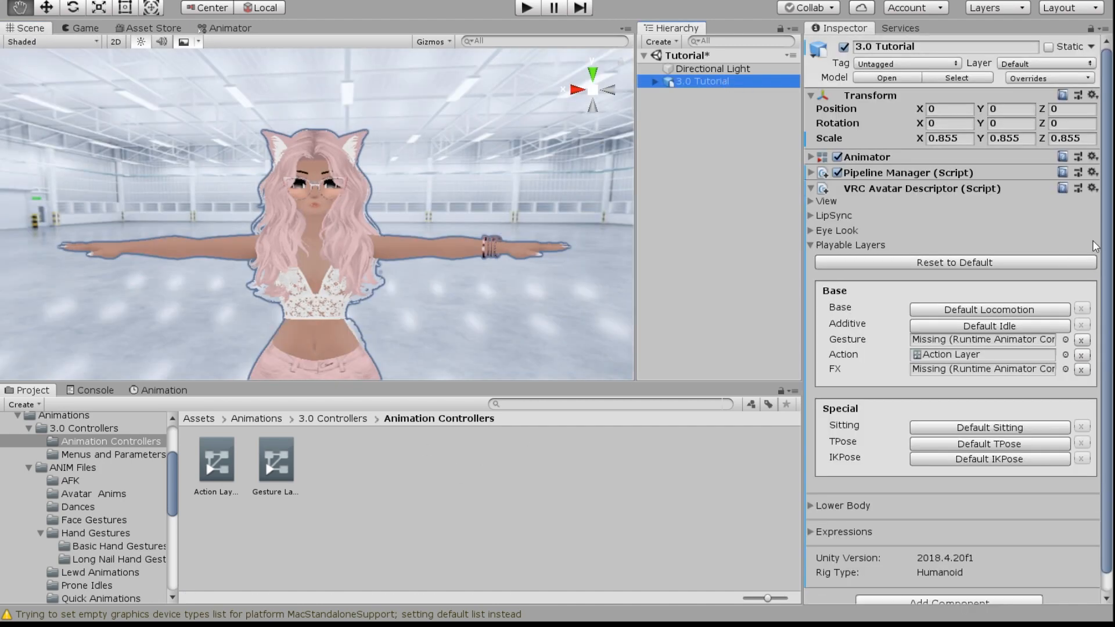
{"action": "left_click_drag", "start_coordinate": [260, 458], "coordinate": [952, 342]}
{"action": "scroll", "coordinate": [312, 237], "scroll_direction": "up", "scroll_amount": 3}
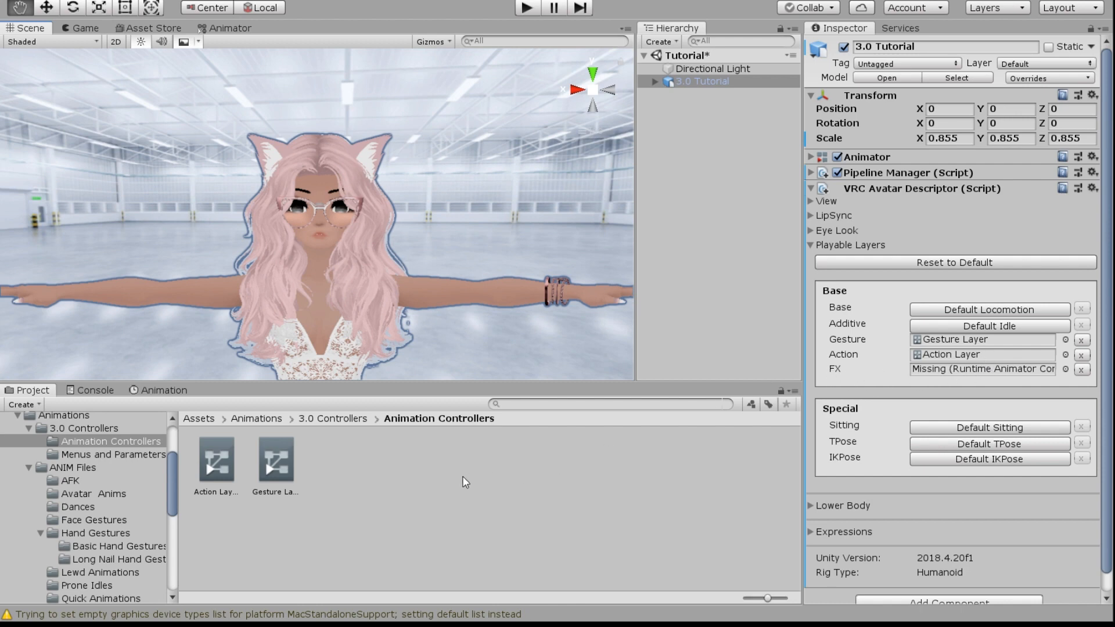
Step: Duplicate the Gesture Layer controller, name the copy FX Layer, and open it in the Animator
{"action": "left_click", "coordinate": [284, 466]}
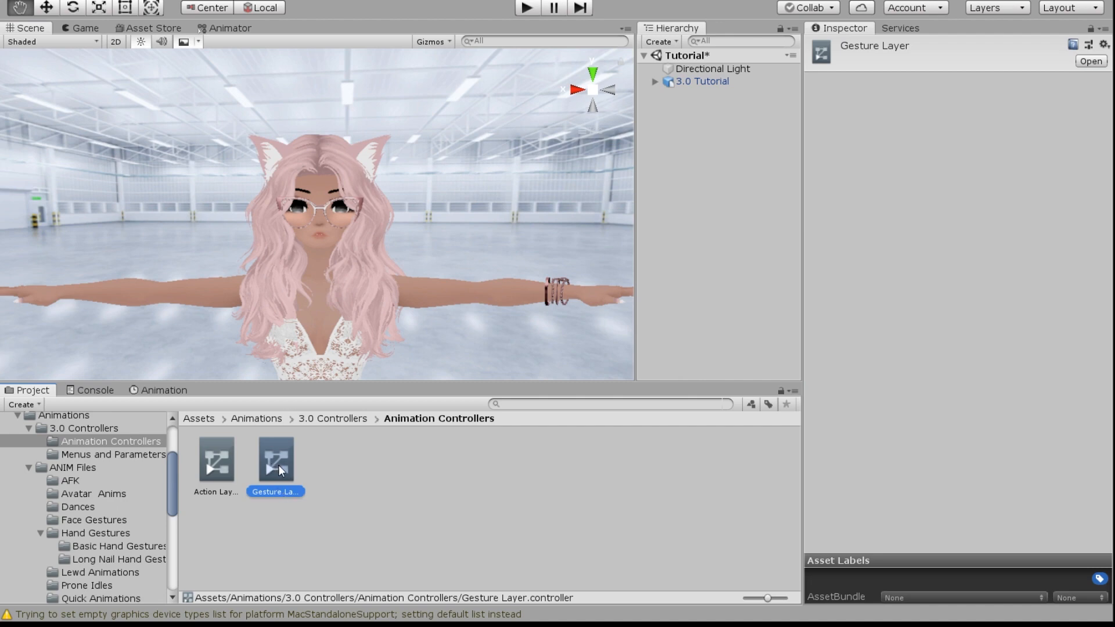
{"action": "key", "text": "ctrl+d"}
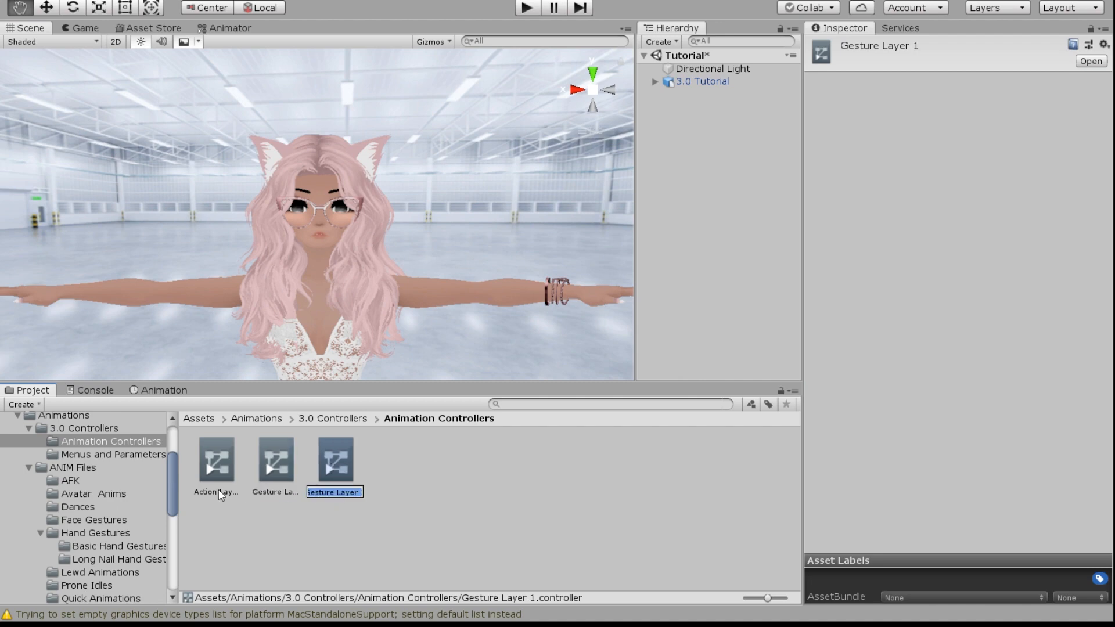
{"action": "type", "text": "FX Layer"}
{"action": "key", "text": "Return"}
{"action": "double_click", "coordinate": [280, 459]}
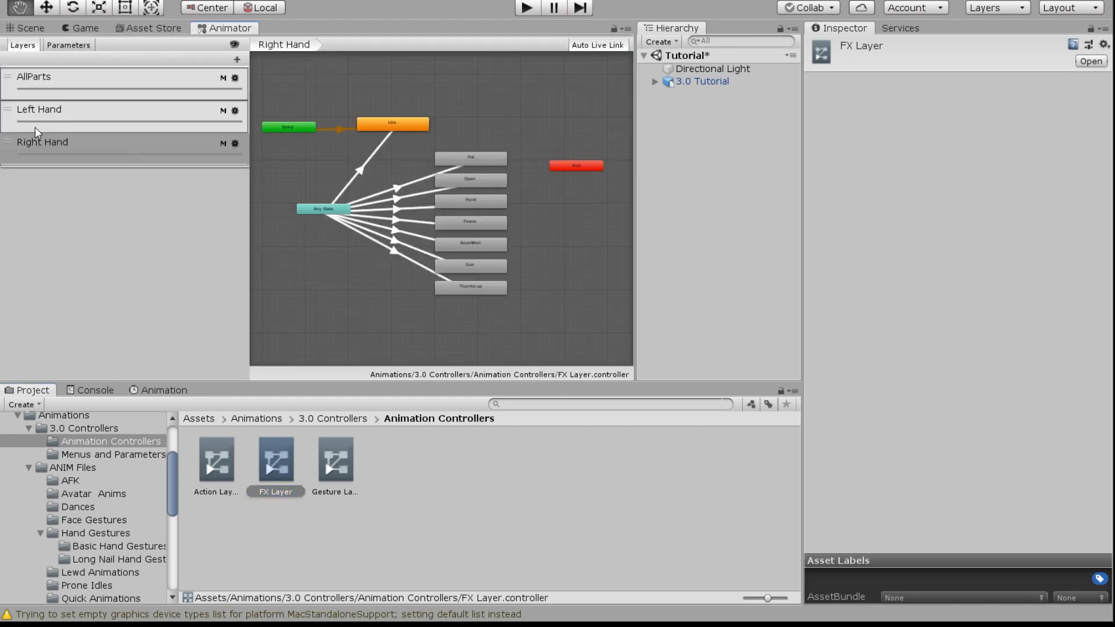
Step: Remove the avatar mask from both the Left Hand and Right Hand layers of the FX Layer controller
{"action": "scroll", "coordinate": [460, 246], "scroll_direction": "down", "scroll_amount": 2}
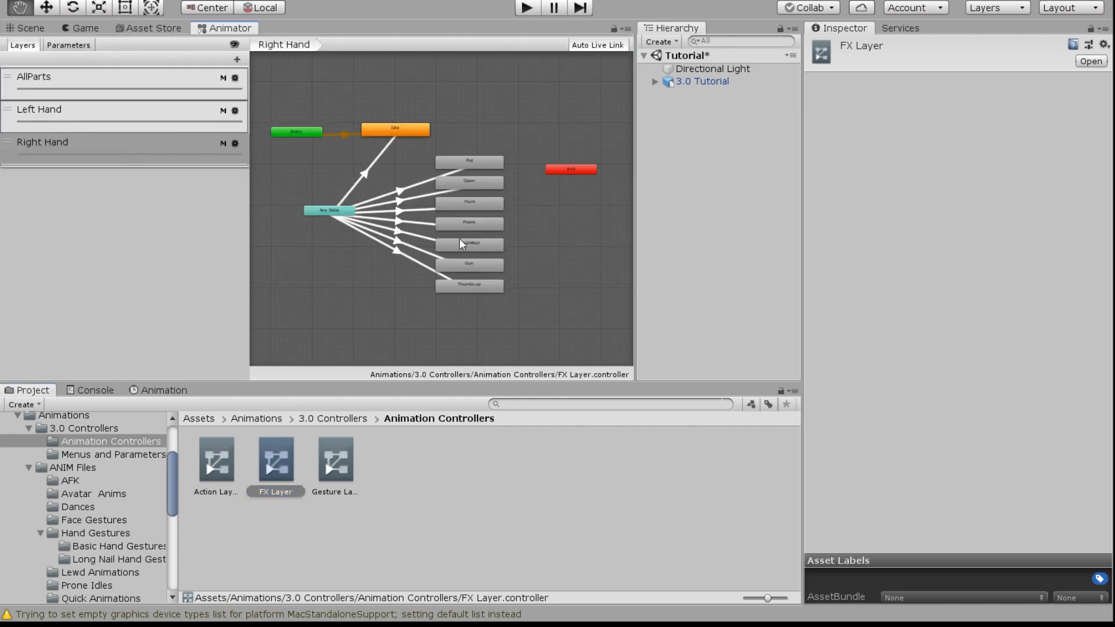
{"action": "scroll", "coordinate": [459, 238], "scroll_direction": "up", "scroll_amount": 3}
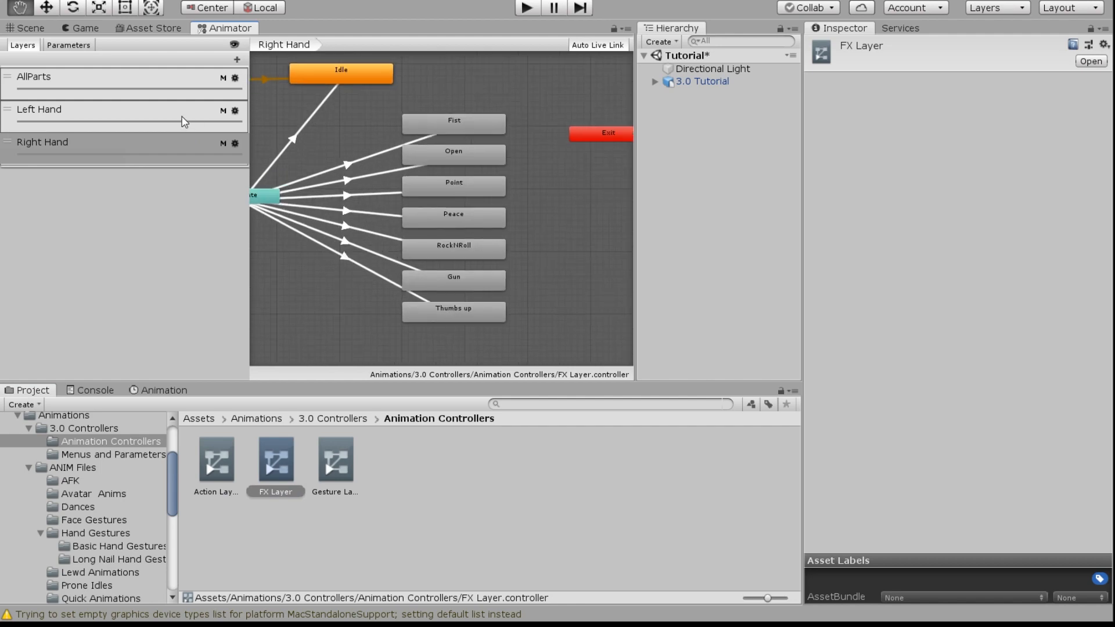
{"action": "left_click", "coordinate": [235, 111]}
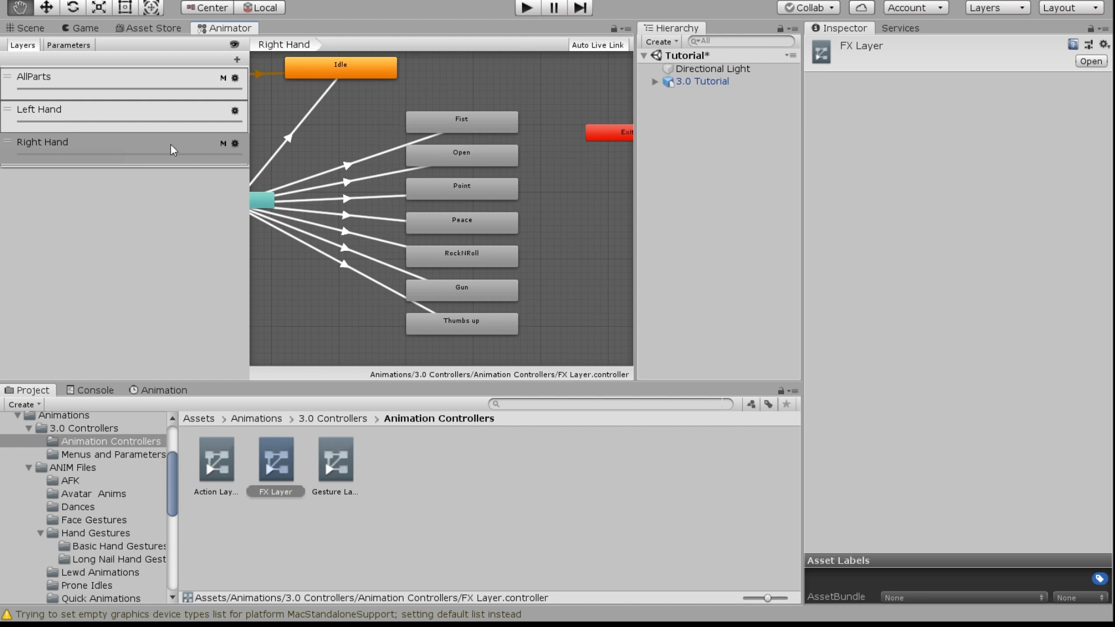
{"action": "left_click", "coordinate": [235, 143]}
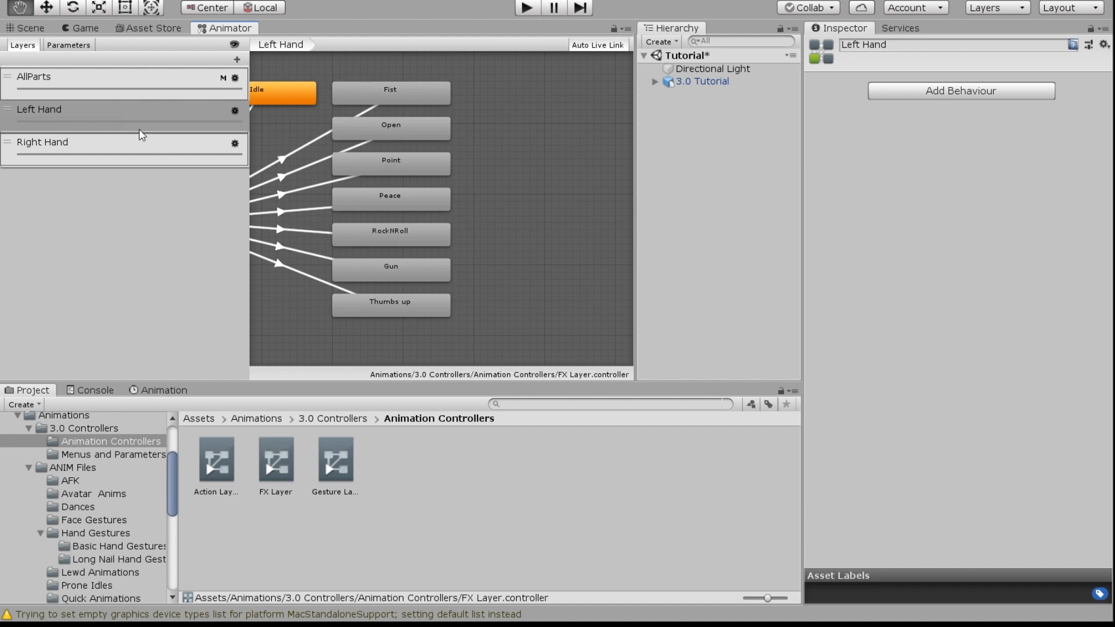
Step: From the Face Gestures folder, assign Small Grin to the Left Hand layer's Fist state and the Cute Happy face to its Open state
{"action": "left_click", "coordinate": [401, 92]}
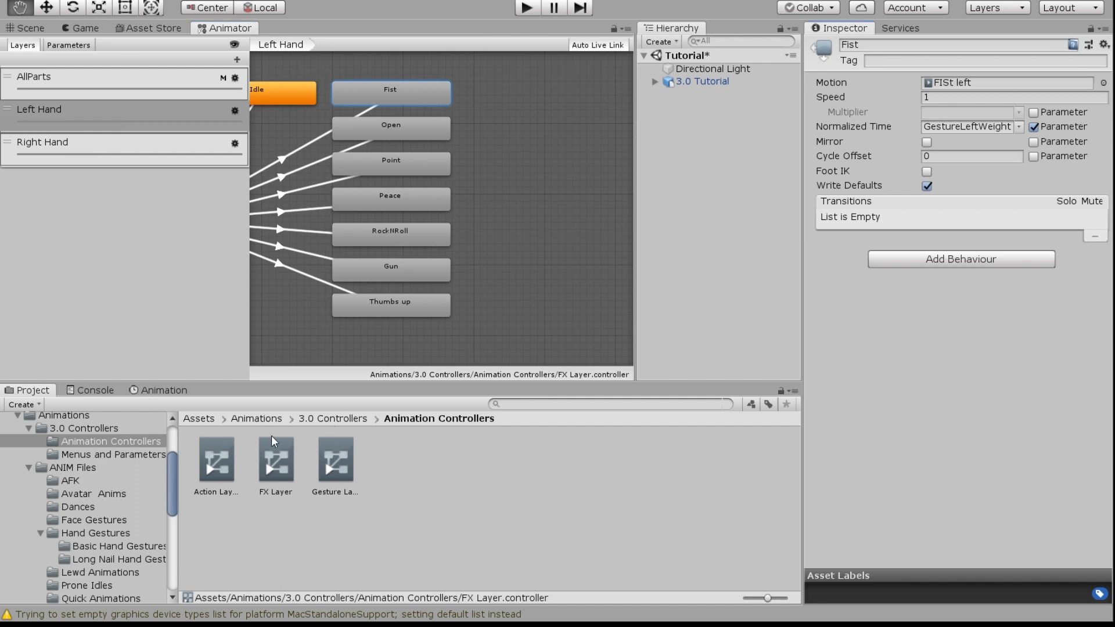
{"action": "left_click", "coordinate": [271, 417]}
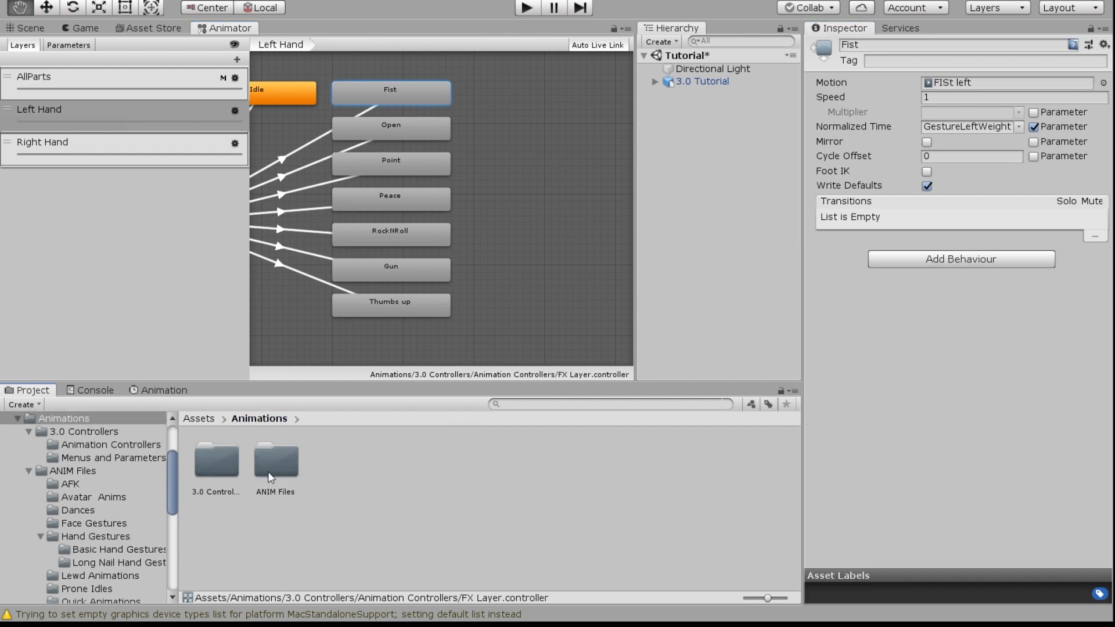
{"action": "scroll", "coordinate": [141, 486], "scroll_direction": "up", "scroll_amount": 2}
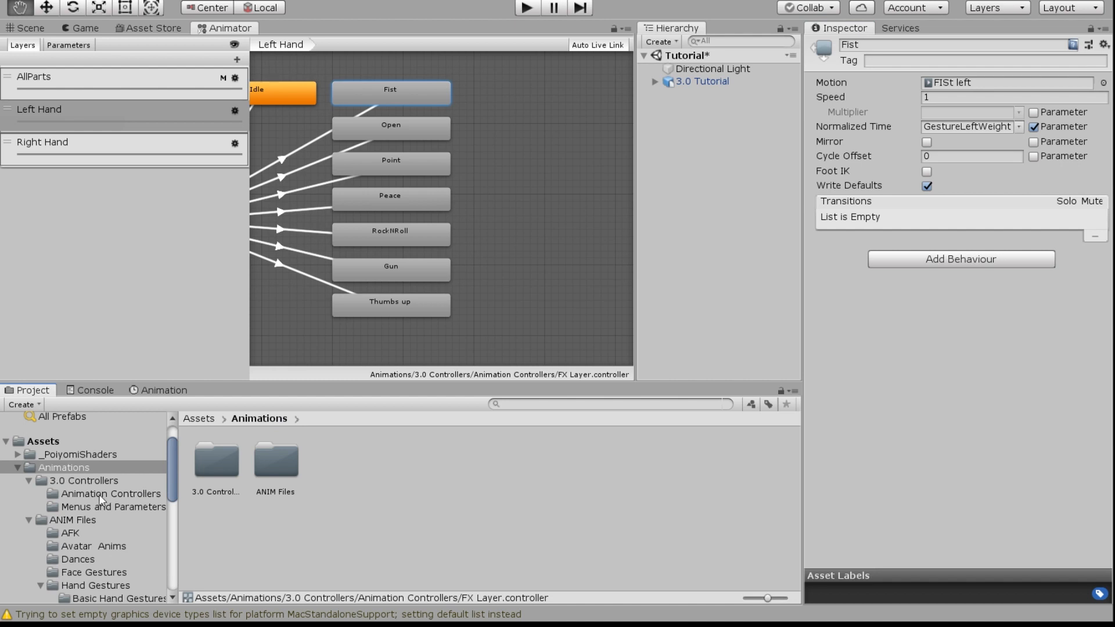
{"action": "left_click", "coordinate": [93, 572]}
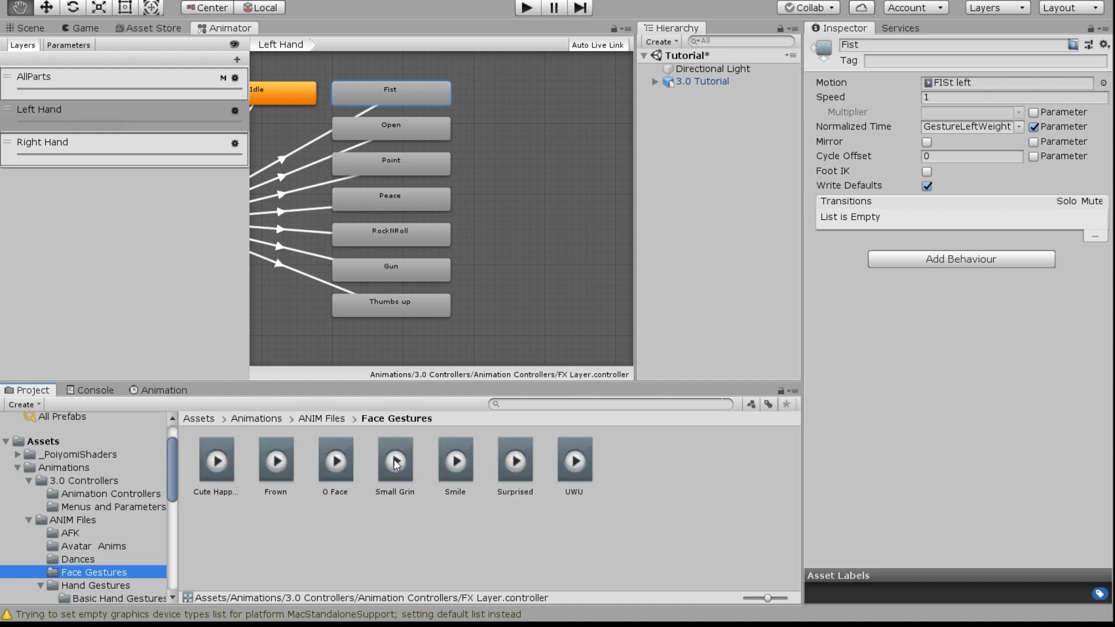
{"action": "left_click_drag", "start_coordinate": [395, 465], "coordinate": [984, 86]}
{"action": "left_click", "coordinate": [412, 131]}
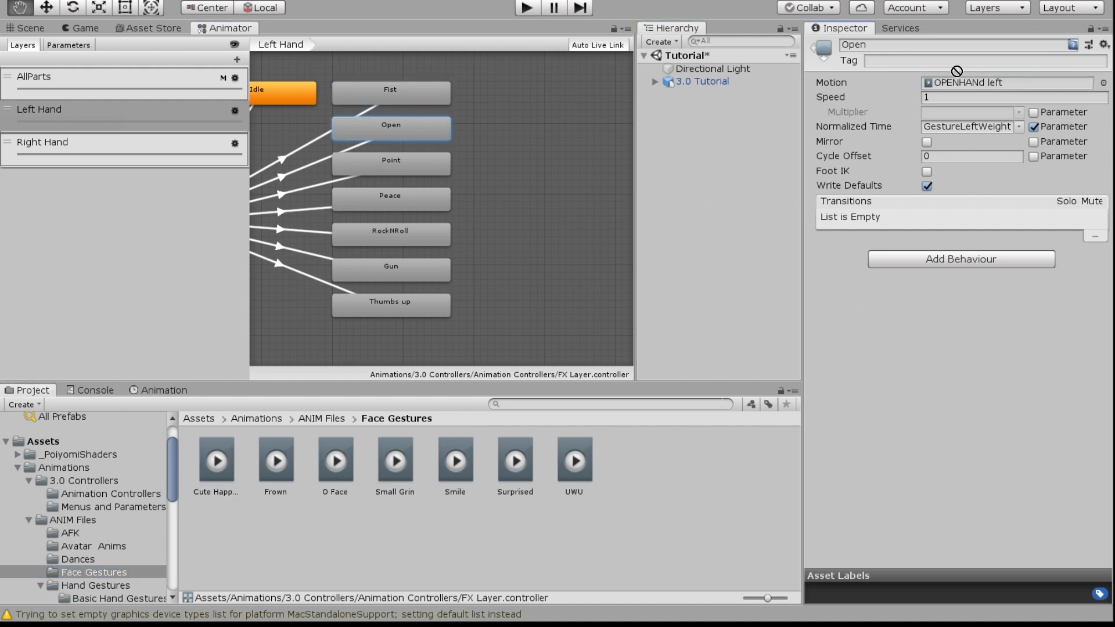
Step: Set the Left Hand layer's Point motion to Surprised and its Peace motion to O Face
{"action": "left_click", "coordinate": [416, 165]}
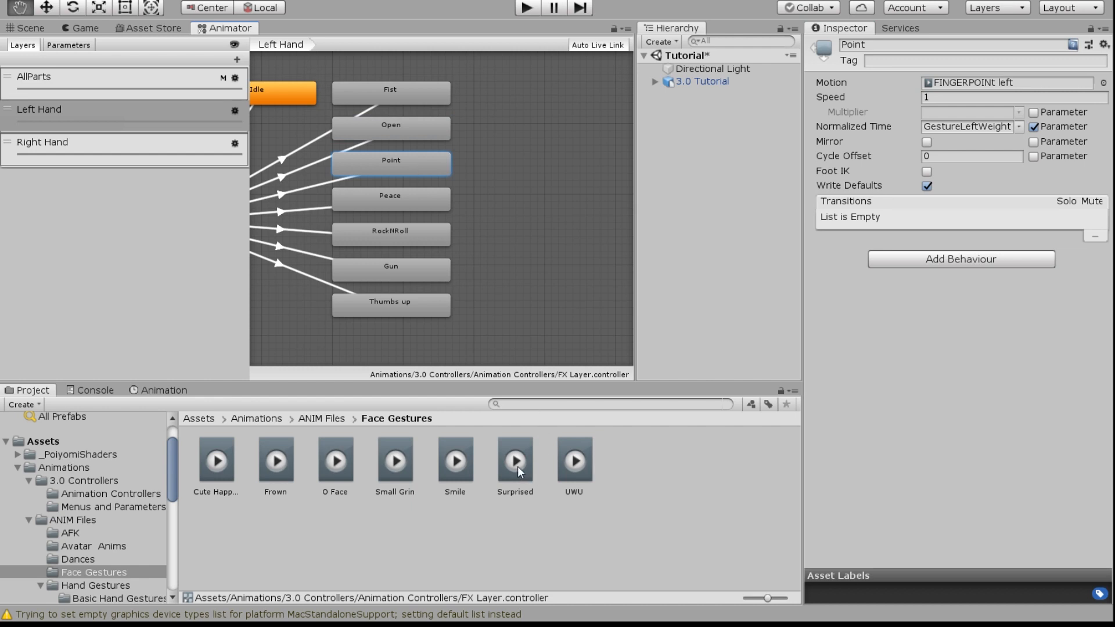
{"action": "left_click_drag", "start_coordinate": [517, 466], "coordinate": [982, 83]}
{"action": "left_click", "coordinate": [399, 198]}
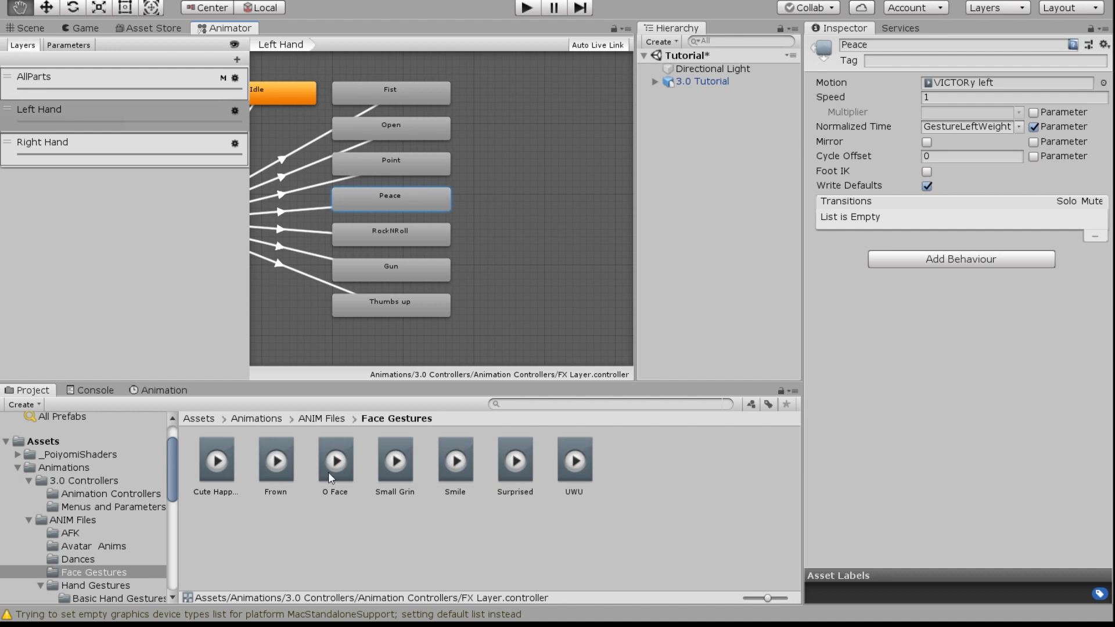
{"action": "left_click_drag", "start_coordinate": [329, 473], "coordinate": [406, 204]}
Step: Assign Frown to RockNRoll, UWU to Gun and Smile to Thumbs up as motions in the Left Hand layer
{"action": "left_click", "coordinate": [393, 241]}
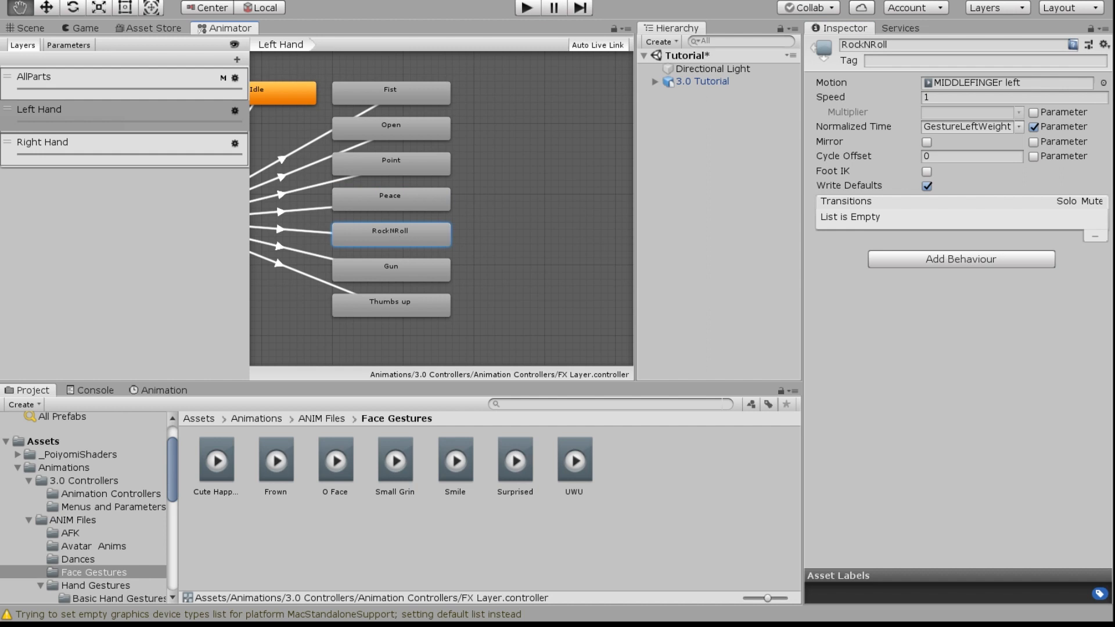
{"action": "left_click", "coordinate": [413, 274]}
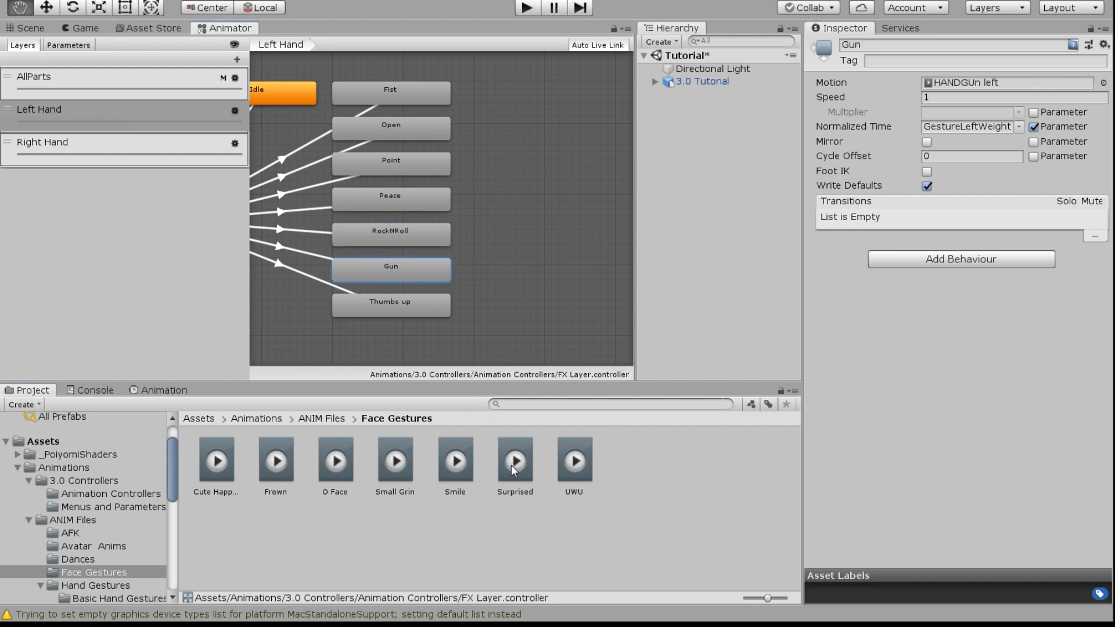
{"action": "left_click_drag", "start_coordinate": [511, 465], "coordinate": [983, 86]}
{"action": "left_click", "coordinate": [388, 301]}
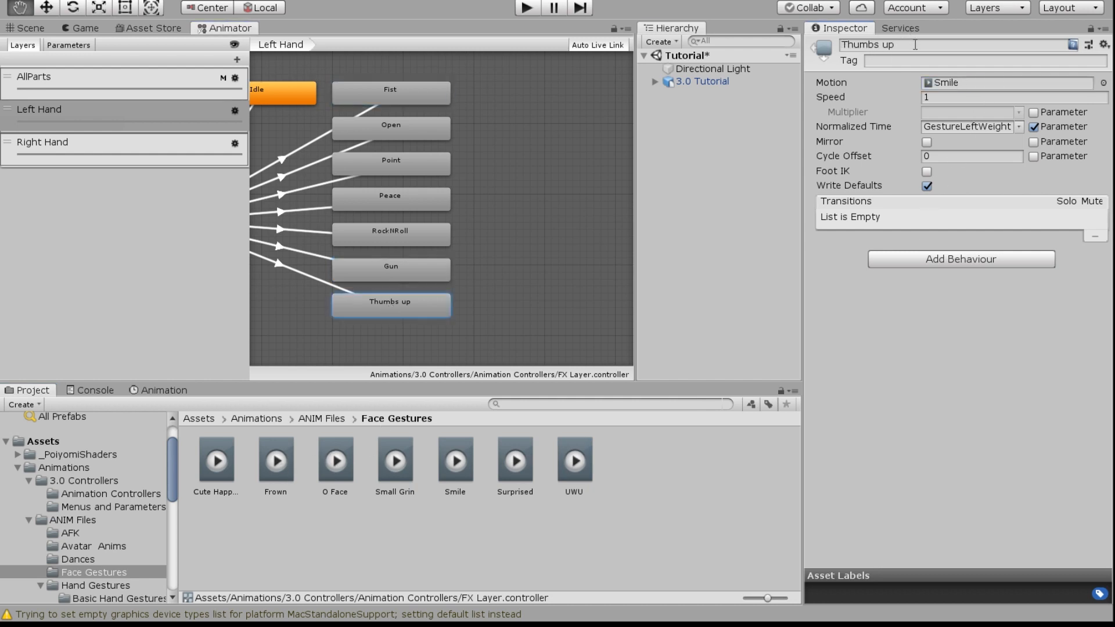
Step: Rename the Left Hand gesture states to include their face expression, such as Thumbs up Smile, Gun UWU and Fist Small Grin
{"action": "left_click", "coordinate": [915, 44]}
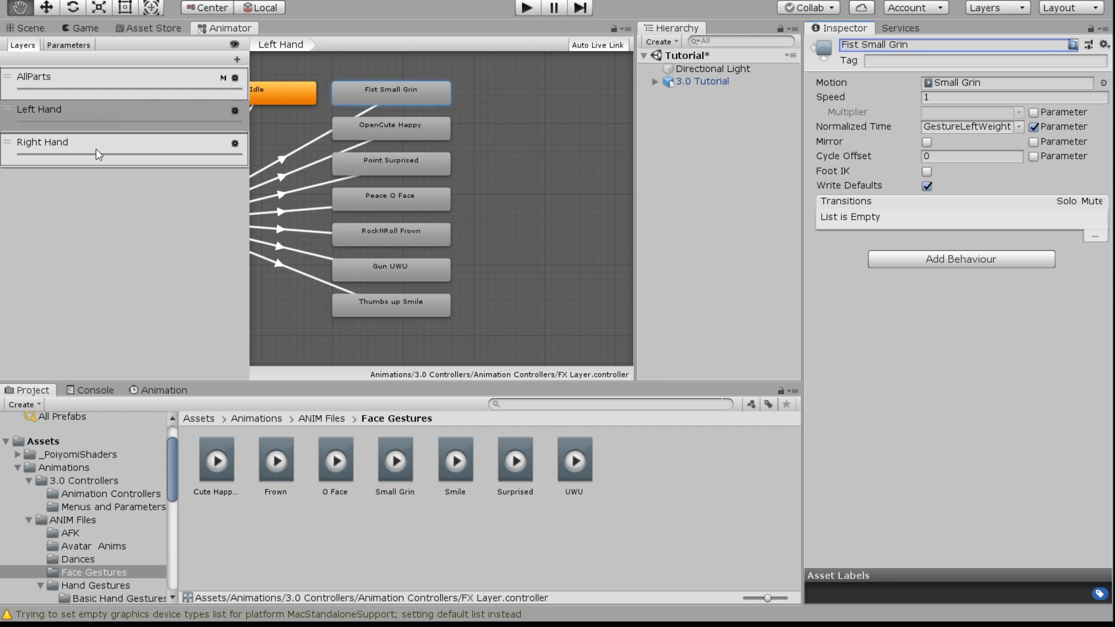
Step: In the Right Hand layer, set the Fist state's motion to Small Grin and the Open state's motion to Cute Happy Face
{"action": "left_click", "coordinate": [99, 155]}
{"action": "left_click", "coordinate": [427, 120]}
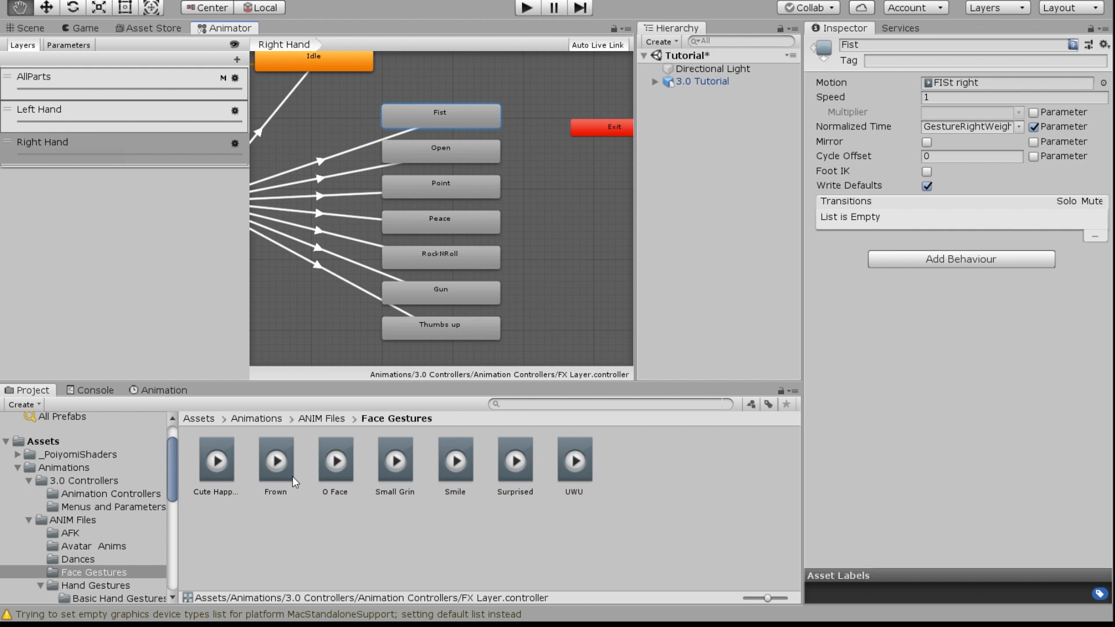
{"action": "left_click", "coordinate": [441, 151]}
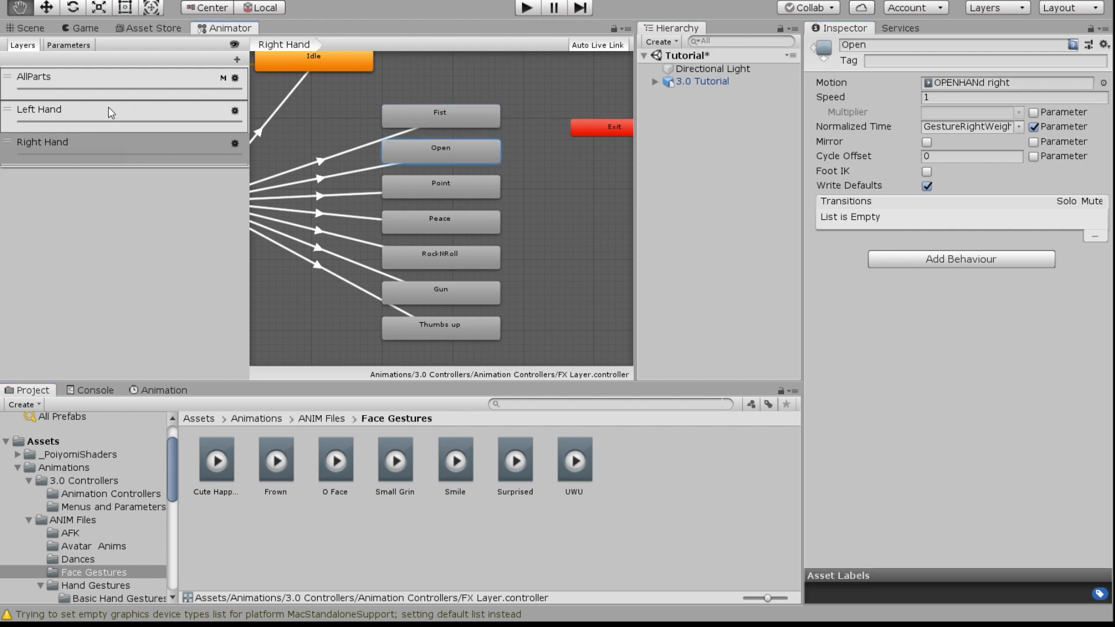
{"action": "left_click", "coordinate": [113, 122]}
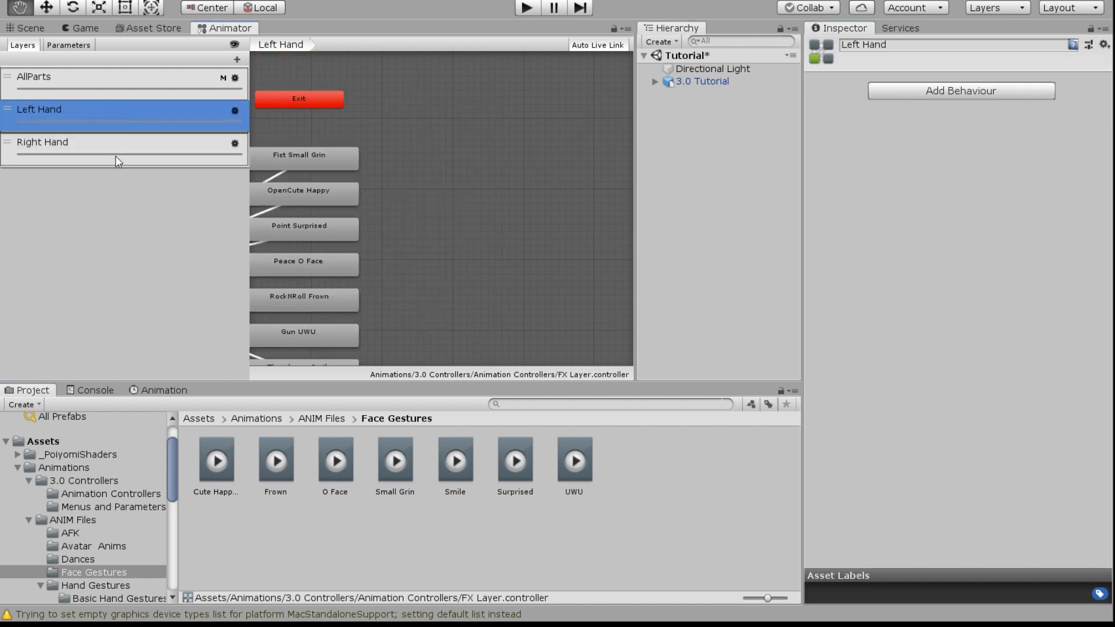
{"action": "left_click", "coordinate": [117, 153]}
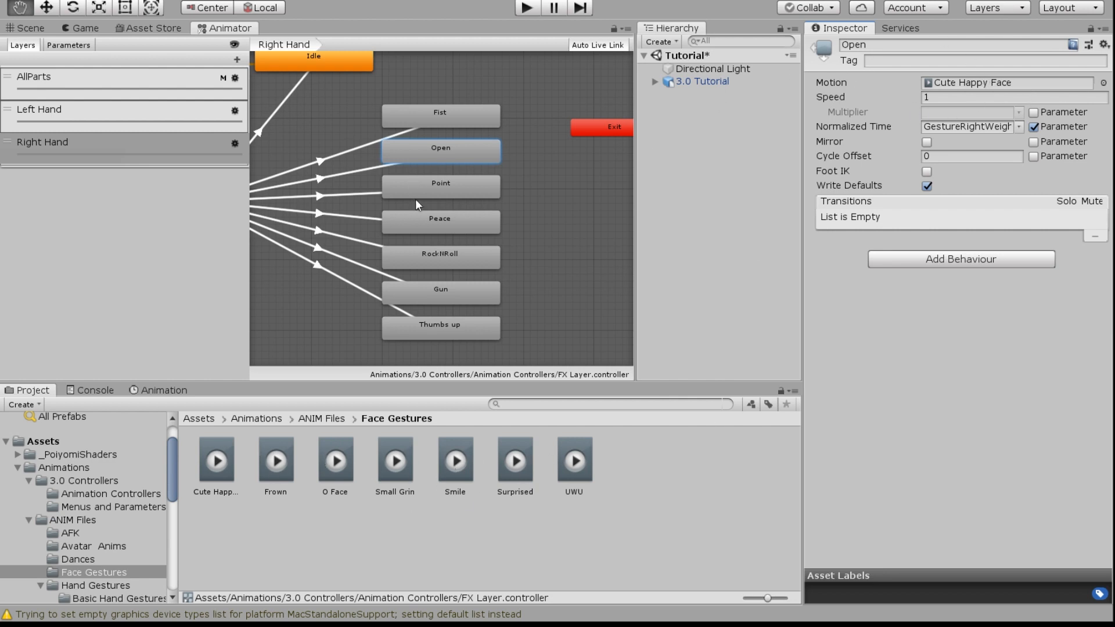
{"action": "left_click", "coordinate": [428, 193]}
{"action": "left_click", "coordinate": [559, 200]}
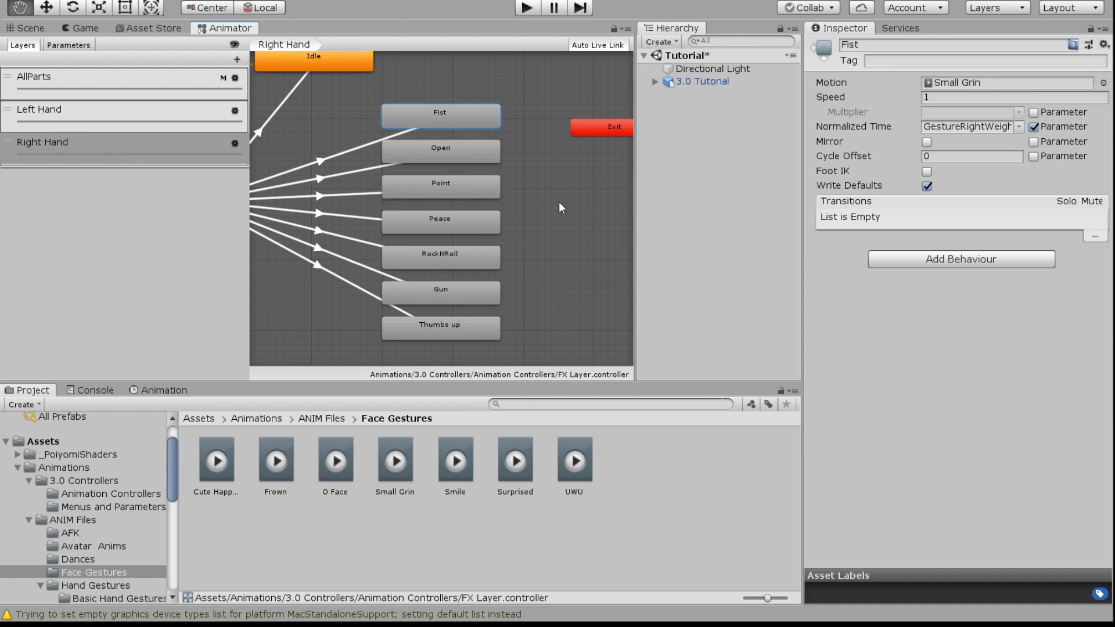
{"action": "scroll", "coordinate": [423, 186], "scroll_direction": "down", "scroll_amount": 1}
{"action": "scroll", "coordinate": [423, 189], "scroll_direction": "down", "scroll_amount": 2}
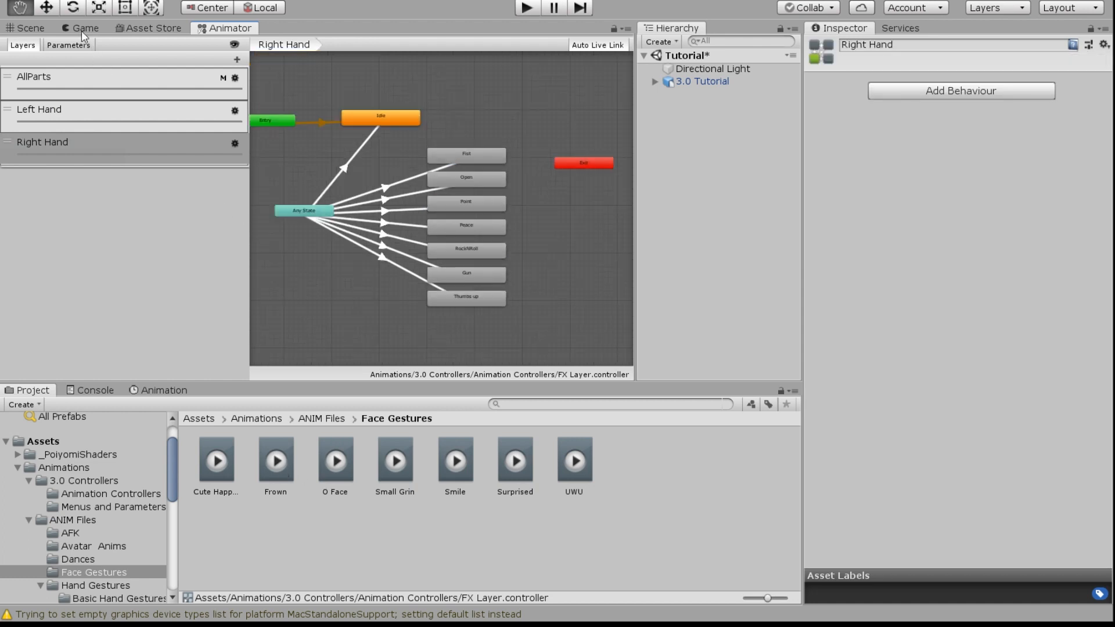
Step: Assign the FX Layer controller from the Animation Controllers folder to the FX playable layer of the 3.0 Tutorial avatar's descriptor
{"action": "left_click", "coordinate": [29, 28]}
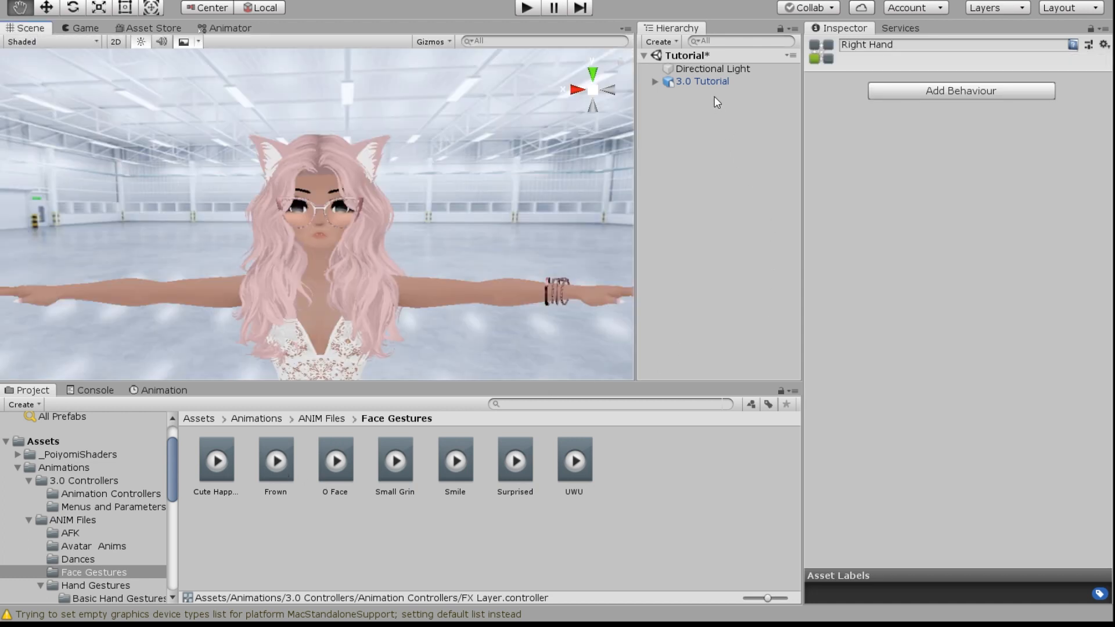
{"action": "left_click", "coordinate": [705, 80]}
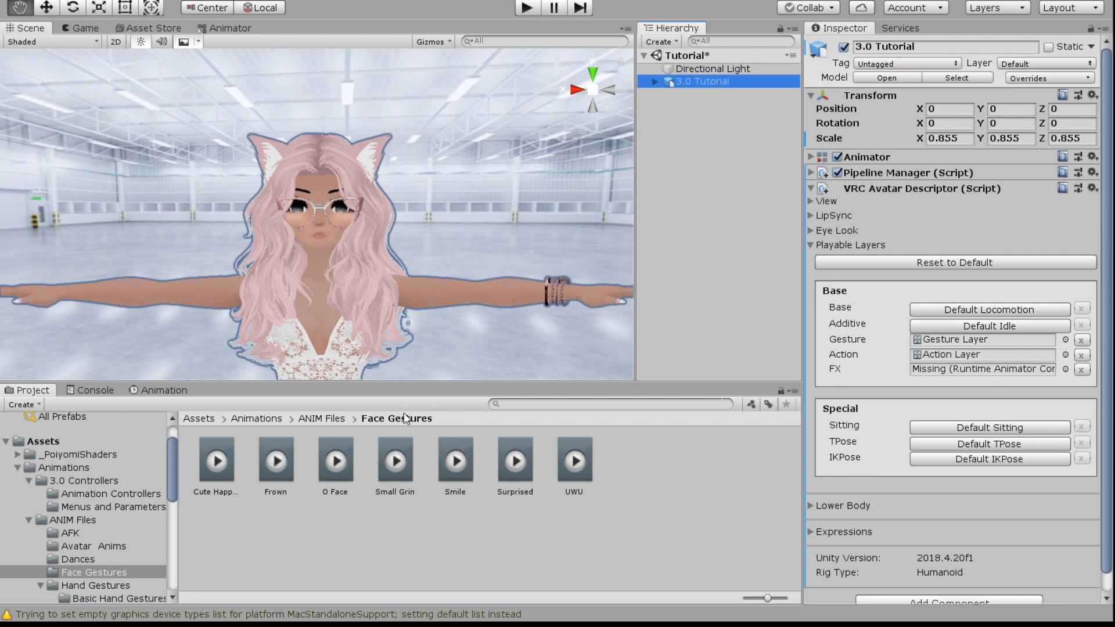
{"action": "left_click", "coordinate": [259, 418]}
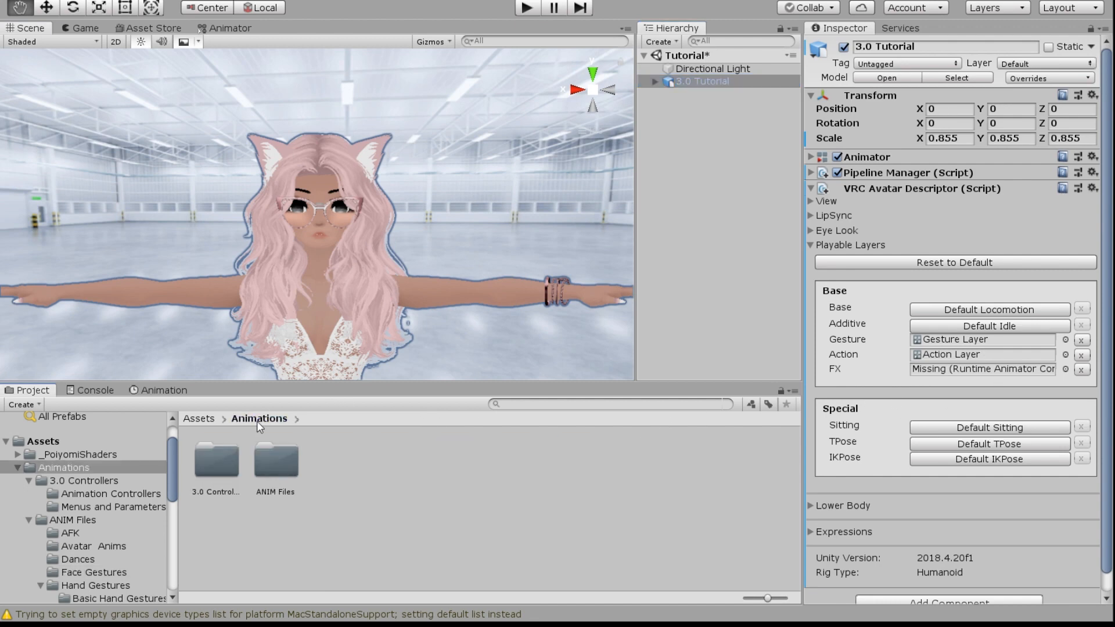
{"action": "double_click", "coordinate": [213, 463]}
{"action": "double_click", "coordinate": [213, 463]}
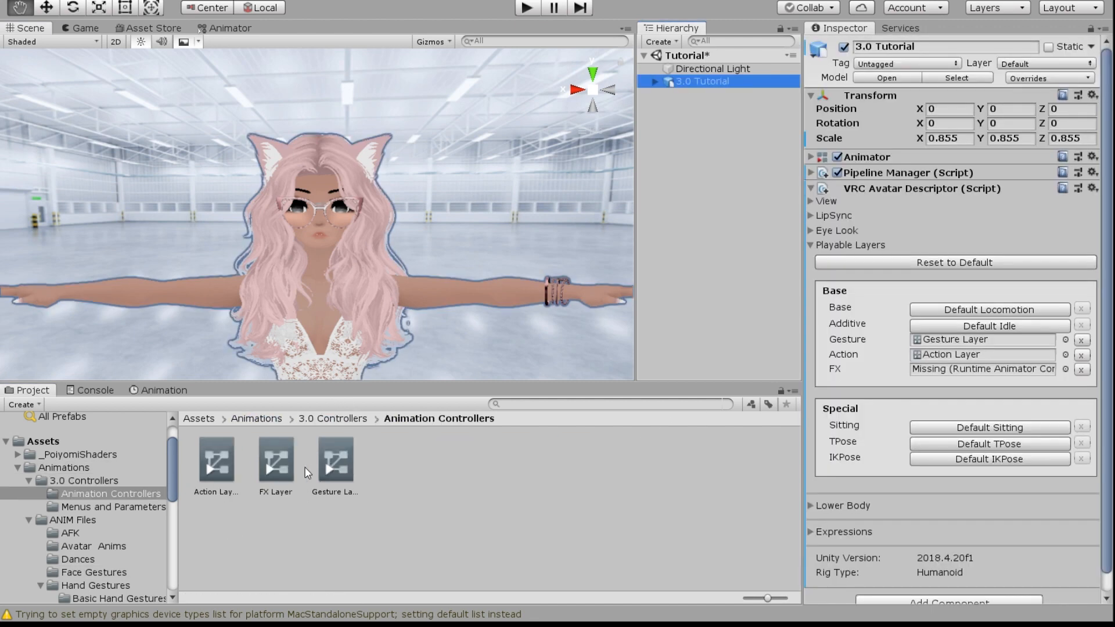
{"action": "left_click_drag", "start_coordinate": [274, 461], "coordinate": [937, 373]}
{"action": "scroll", "coordinate": [267, 280], "scroll_direction": "down", "scroll_amount": 4}
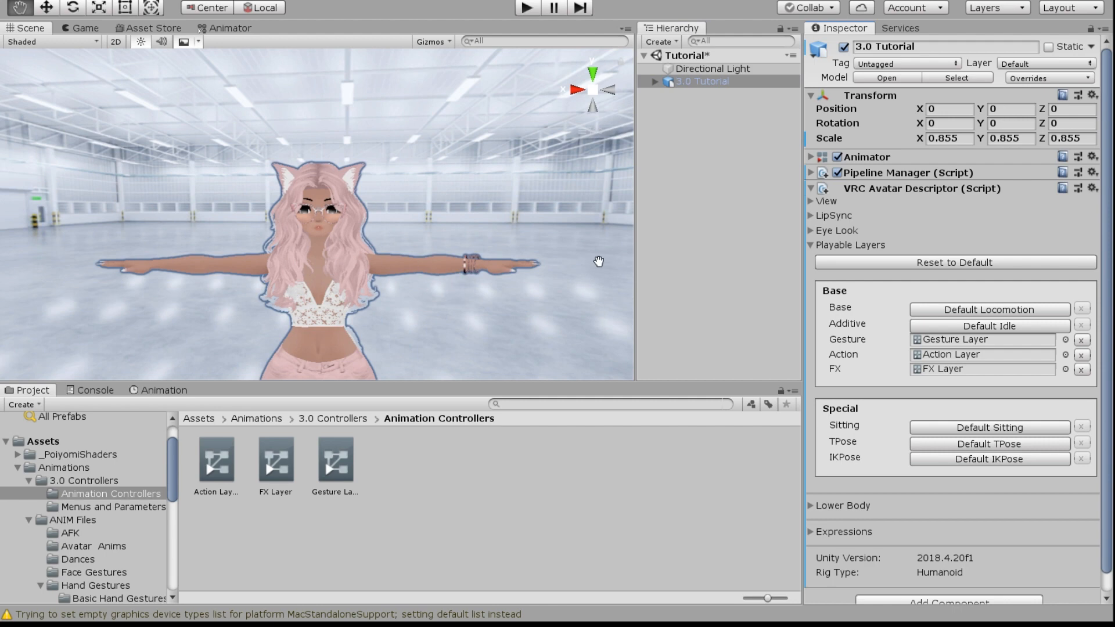
{"action": "scroll", "coordinate": [356, 292], "scroll_direction": "up", "scroll_amount": 3}
{"action": "scroll", "coordinate": [363, 284], "scroll_direction": "down", "scroll_amount": 3}
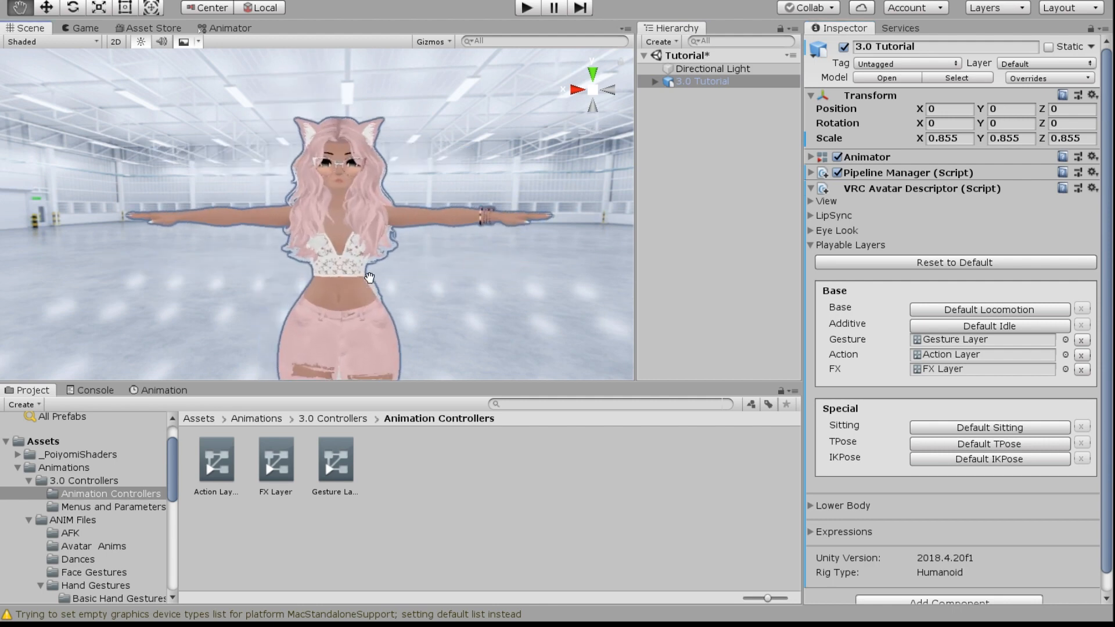
{"action": "mouse_move", "coordinate": [555, 200]}
{"action": "left_mouse_down", "text": "alt"}
{"action": "mouse_move", "coordinate": [380, 194]}
{"action": "mouse_move", "coordinate": [557, 187]}
{"action": "mouse_move", "coordinate": [543, 194]}
{"action": "left_mouse_up", "text": "alt"}
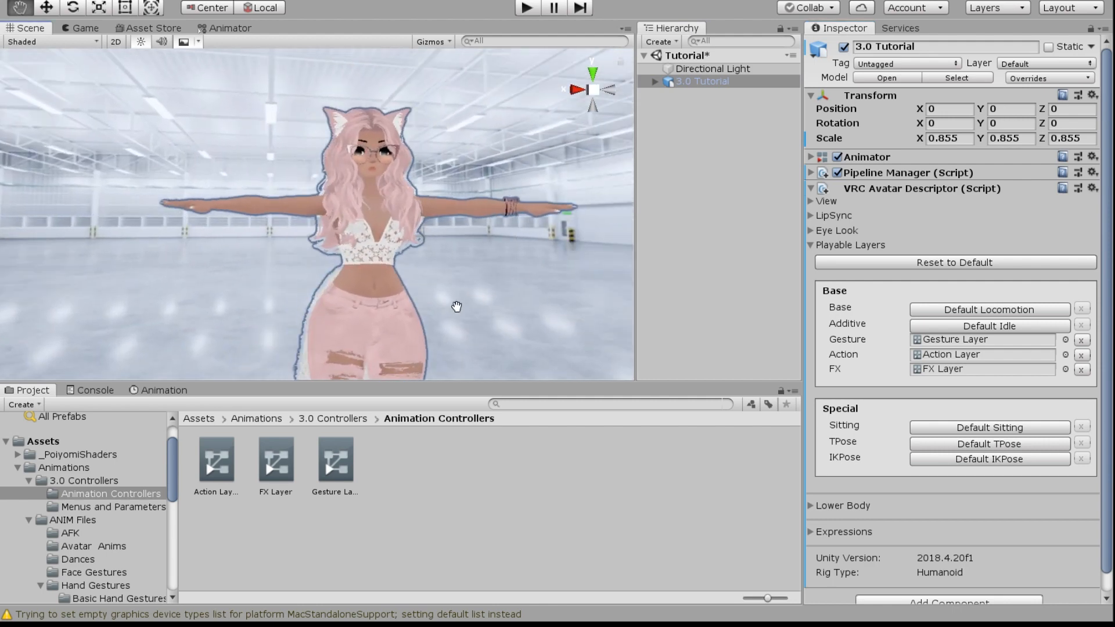
{"action": "left_click_drag", "start_coordinate": [449, 322], "coordinate": [372, 250]}
{"action": "scroll", "coordinate": [437, 339], "scroll_direction": "up", "scroll_amount": 3}
{"action": "scroll", "coordinate": [329, 186], "scroll_direction": "down", "scroll_amount": 3}
{"action": "mouse_move", "coordinate": [371, 250]}
{"action": "left_mouse_down", "text": "alt"}
{"action": "mouse_move", "coordinate": [363, 256]}
{"action": "mouse_move", "coordinate": [383, 265]}
{"action": "left_mouse_up", "text": "alt"}
{"action": "scroll", "coordinate": [382, 263], "scroll_direction": "up", "scroll_amount": 2}
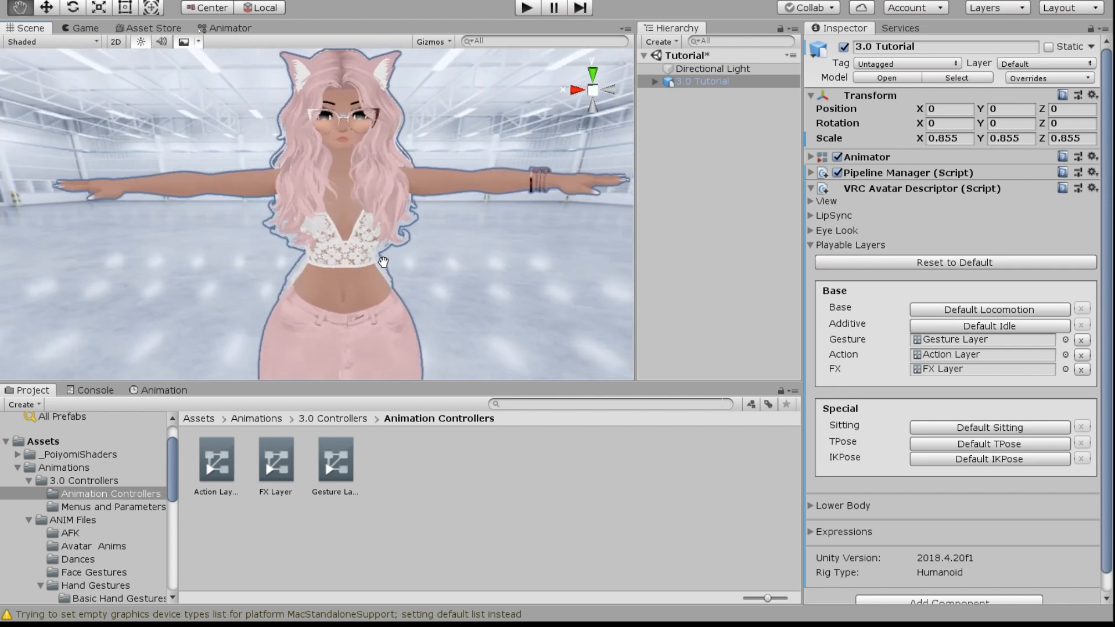
{"action": "left_click_drag", "start_coordinate": [446, 221], "coordinate": [418, 269], "text": "alt"}
{"action": "scroll", "coordinate": [419, 269], "scroll_direction": "up", "scroll_amount": 2}
{"action": "scroll", "coordinate": [420, 269], "scroll_direction": "down", "scroll_amount": 3}
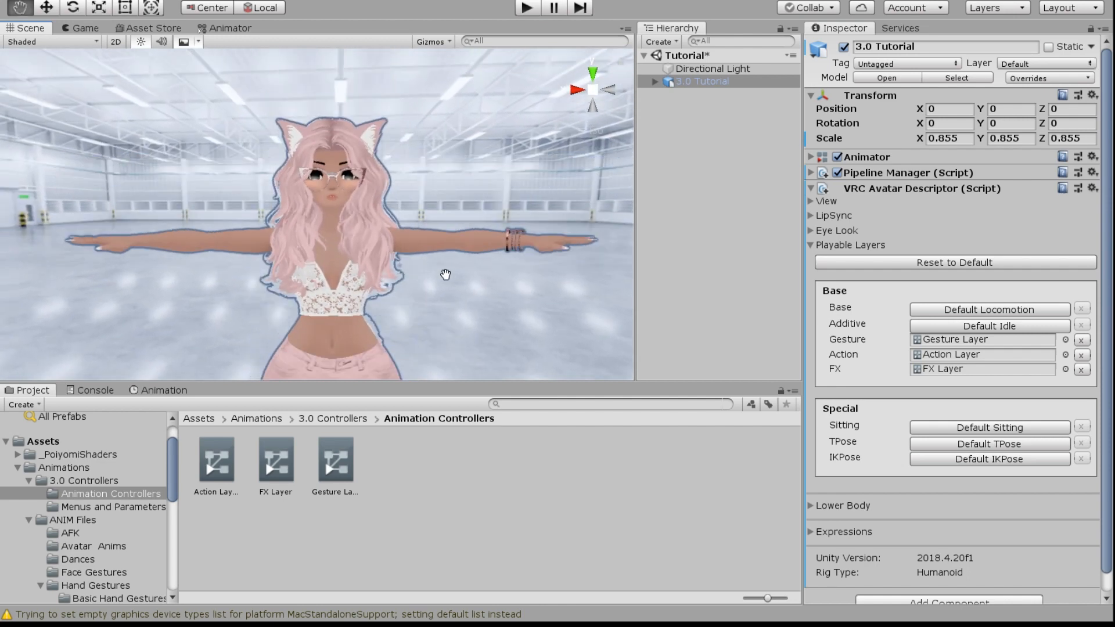
{"action": "right_click_drag", "start_coordinate": [445, 273], "coordinate": [433, 302]}
{"action": "scroll", "coordinate": [426, 284], "scroll_direction": "down", "scroll_amount": 3}
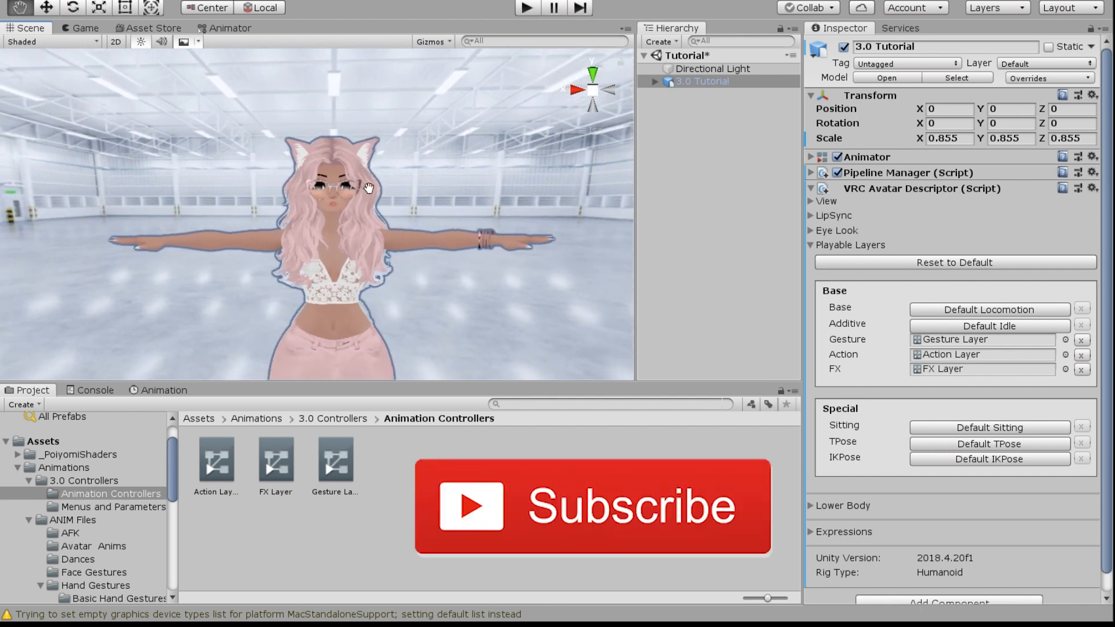
{"action": "scroll", "coordinate": [293, 246], "scroll_direction": "up", "scroll_amount": 5}
{"action": "left_click_drag", "start_coordinate": [294, 246], "coordinate": [311, 234], "text": "alt"}
{"action": "scroll", "coordinate": [312, 233], "scroll_direction": "down", "scroll_amount": 5}
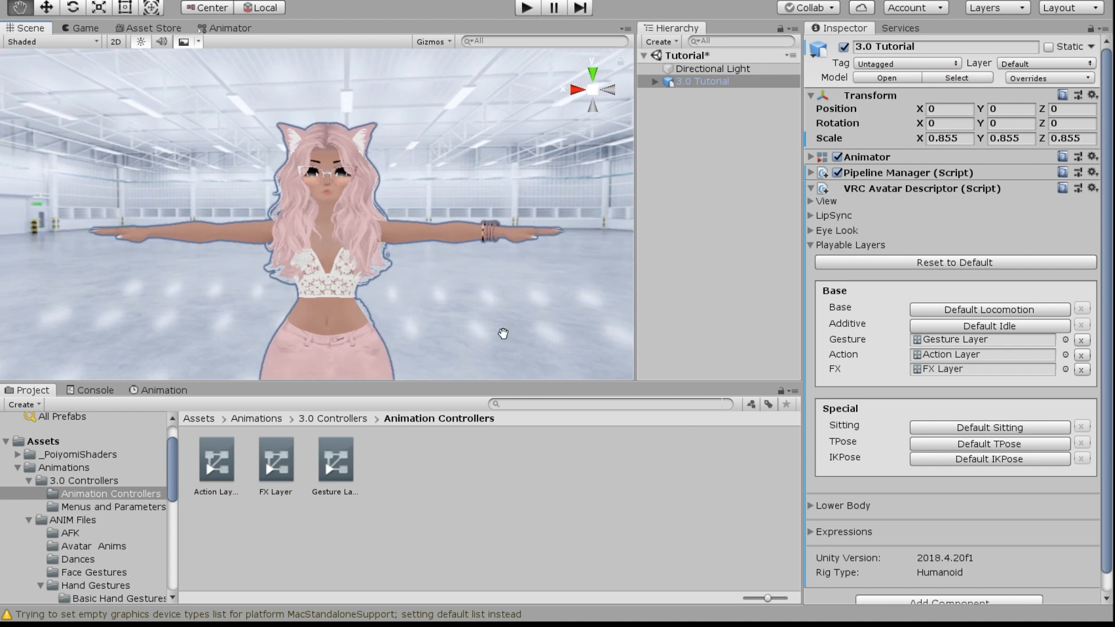
{"action": "left_click_drag", "start_coordinate": [459, 309], "coordinate": [296, 321], "text": "alt"}
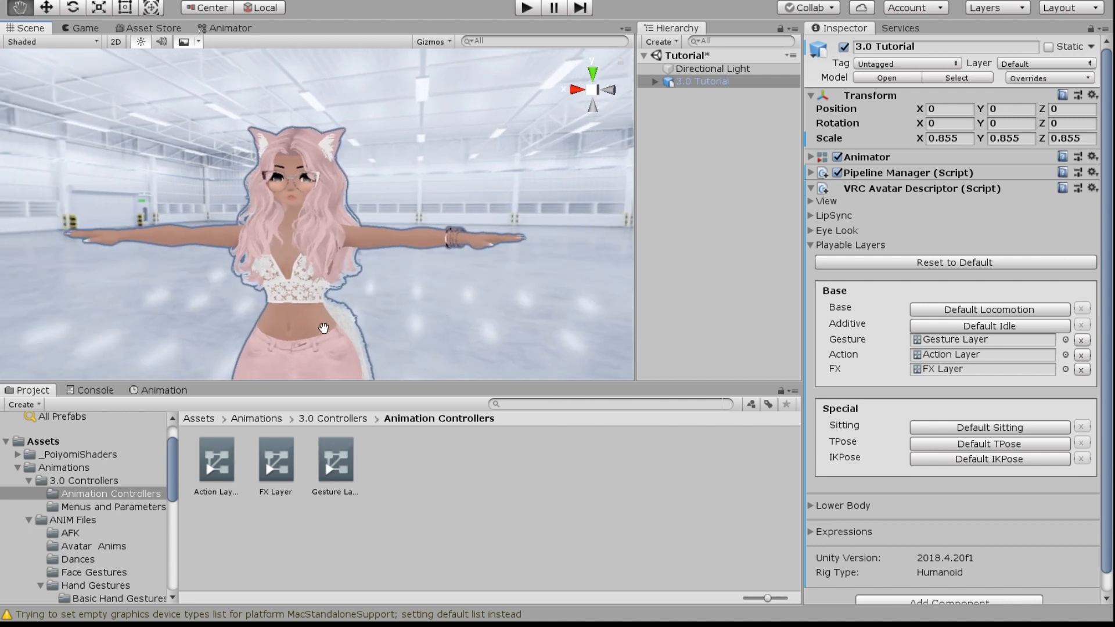
{"action": "left_click_drag", "start_coordinate": [356, 298], "coordinate": [482, 300], "text": "alt"}
{"action": "scroll", "coordinate": [487, 299], "scroll_direction": "up", "scroll_amount": 5}
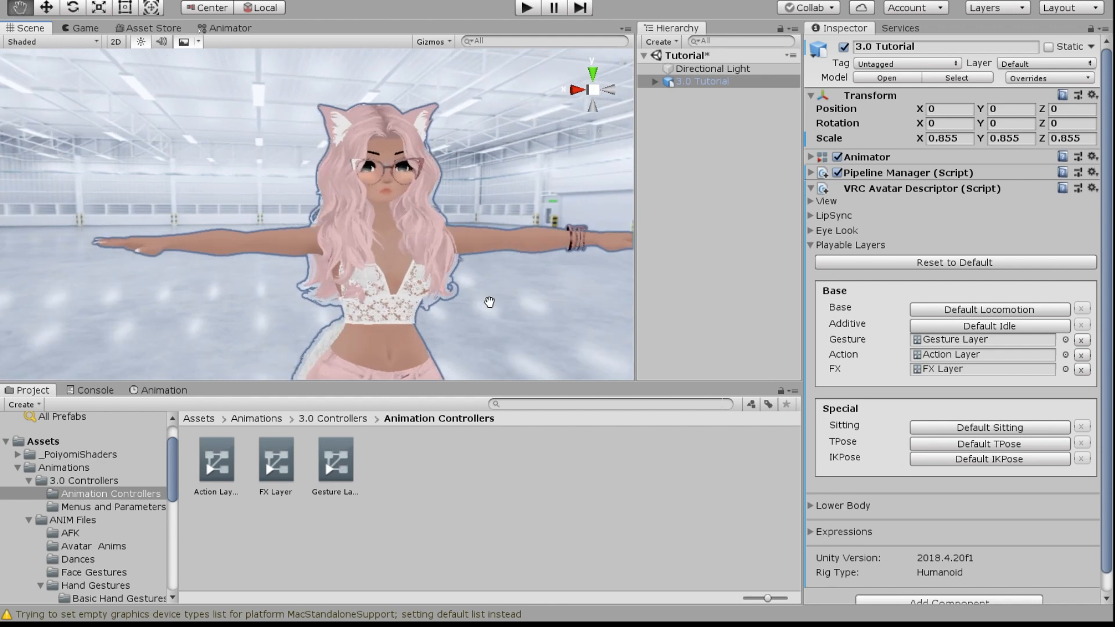
{"action": "scroll", "coordinate": [447, 255], "scroll_direction": "up", "scroll_amount": 4}
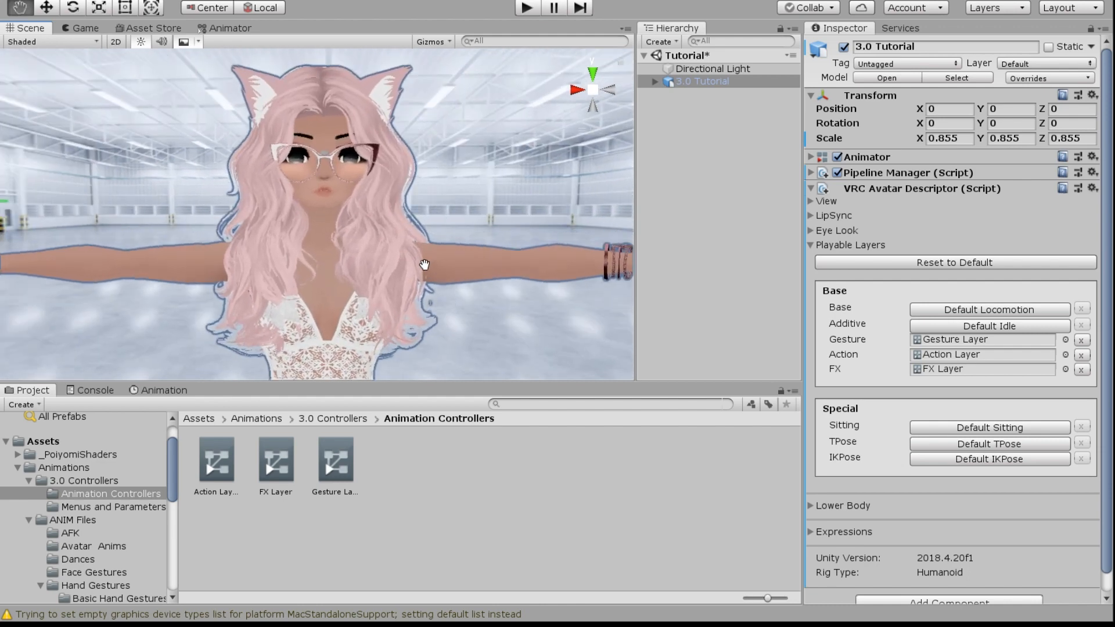
{"action": "scroll", "coordinate": [408, 222], "scroll_direction": "down", "scroll_amount": 7}
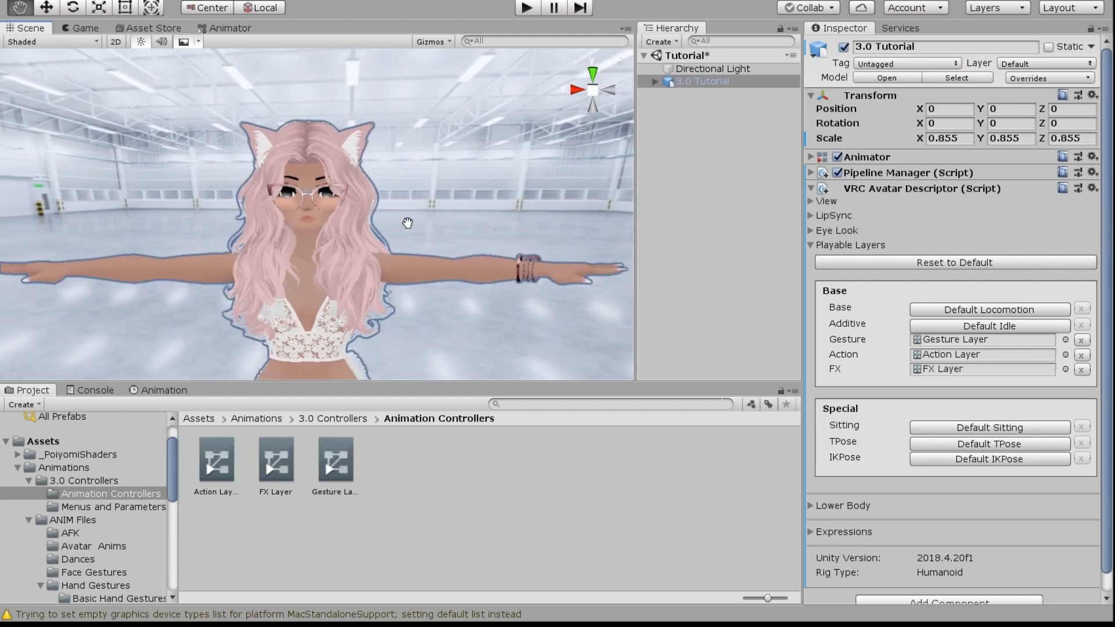
{"action": "right_click_drag", "start_coordinate": [383, 292], "coordinate": [429, 265]}
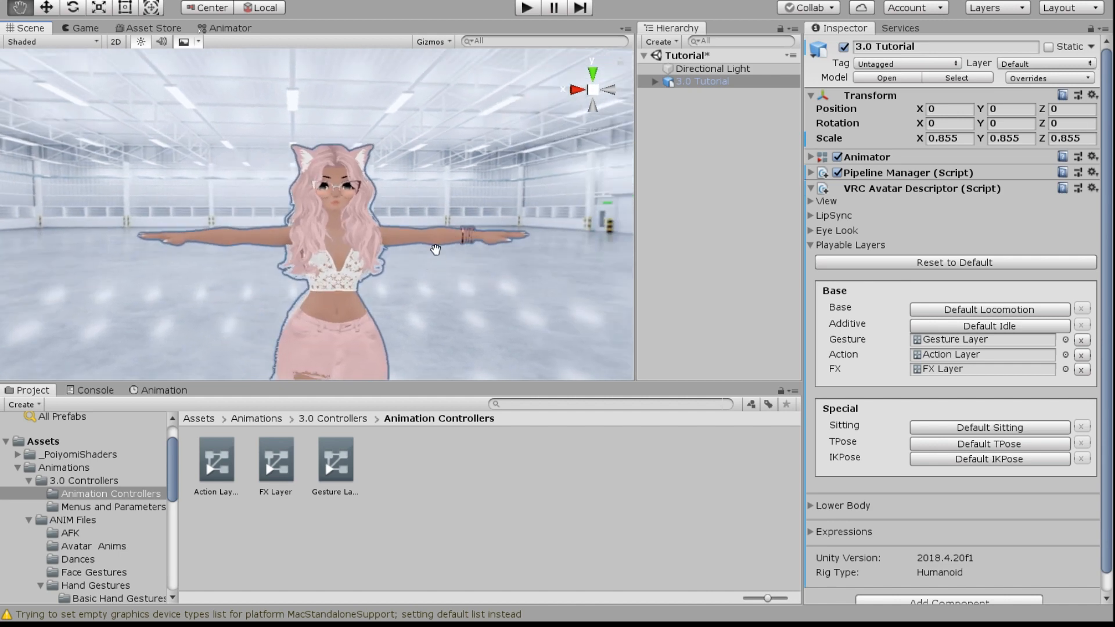